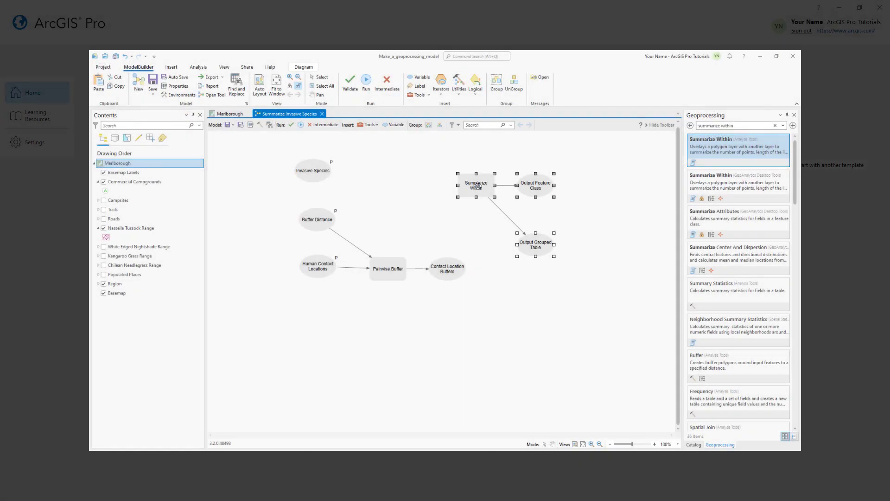
# Step: Connect Invasive Species as Input Polygons and Contact Location Buffers as Input Summary Features to Summarize Within
pyautogui.moveTo(331, 170); pyautogui.dragTo(482, 190)
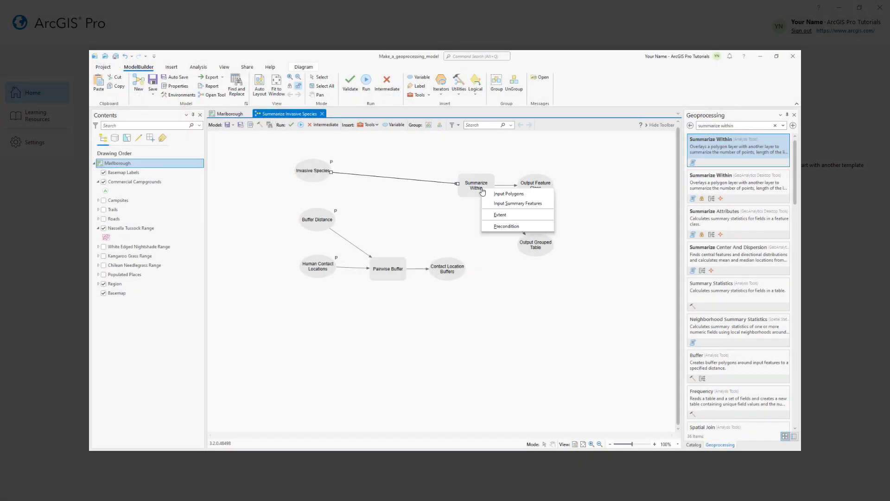
pyautogui.click(491, 194)
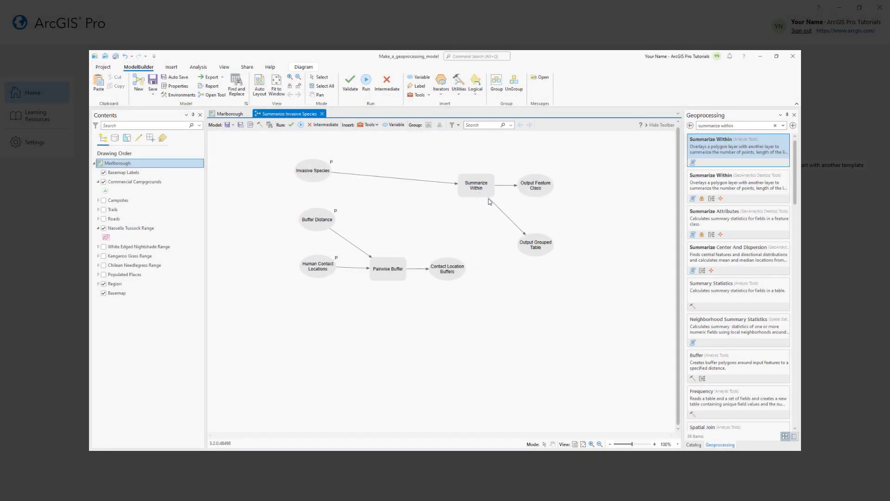
pyautogui.moveTo(447, 268); pyautogui.dragTo(475, 185)
pyautogui.click(512, 200)
# Step: Make the output feature class a model parameter and run the tool with output Nightshade_Near_Campsites
pyautogui.rightClick(537, 185)
pyautogui.click(541, 200)
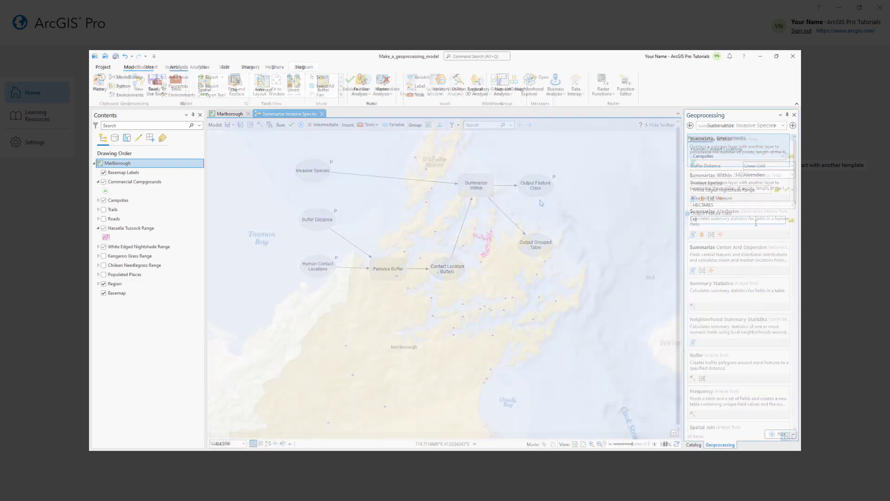
pyautogui.write('_Near_Campsites')
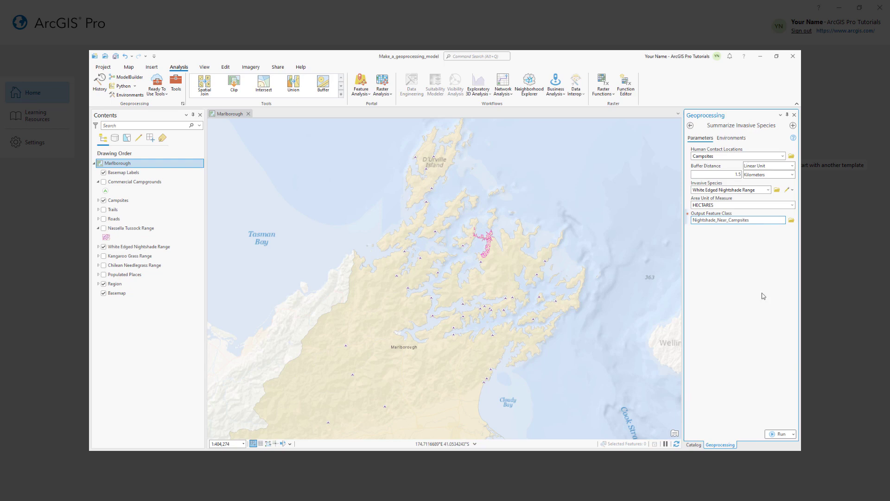
pyautogui.click(780, 434)
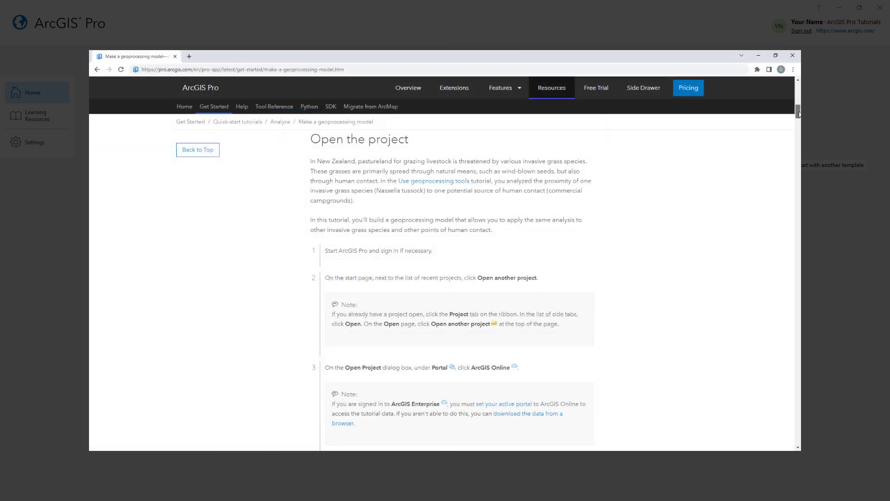
# Step: Scroll the tutorial page down to the 'Create a model and add a process' section
pyautogui.moveTo(799, 114); pyautogui.dragTo(798, 214)
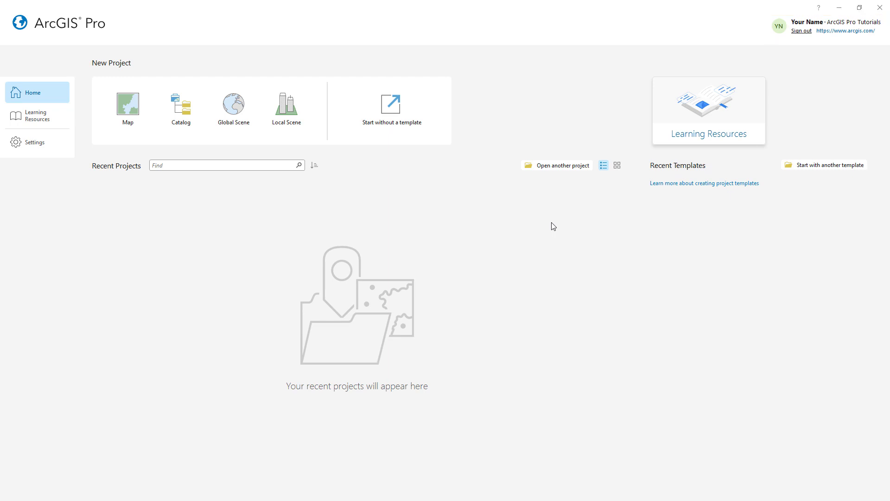
# Step: Search ArcGIS Online for 'make a geoprocessing model' and open the first project package found
pyautogui.click(545, 169)
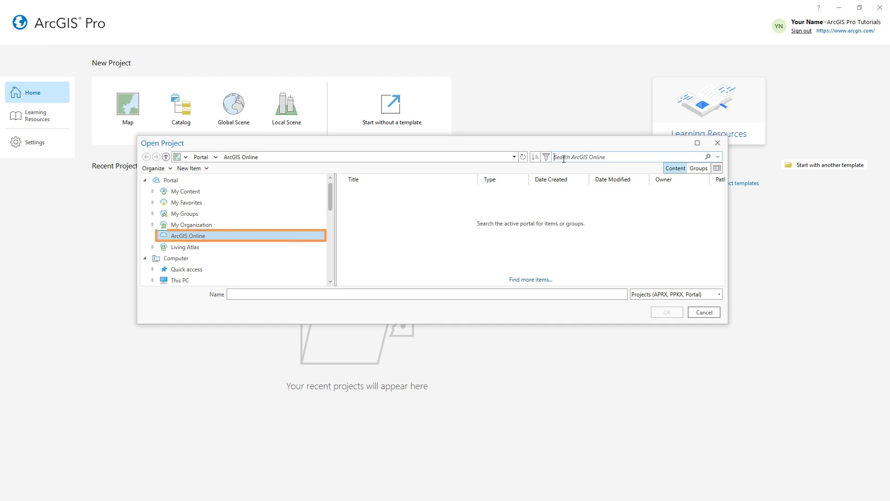
pyautogui.write('make a geoprocessing model')
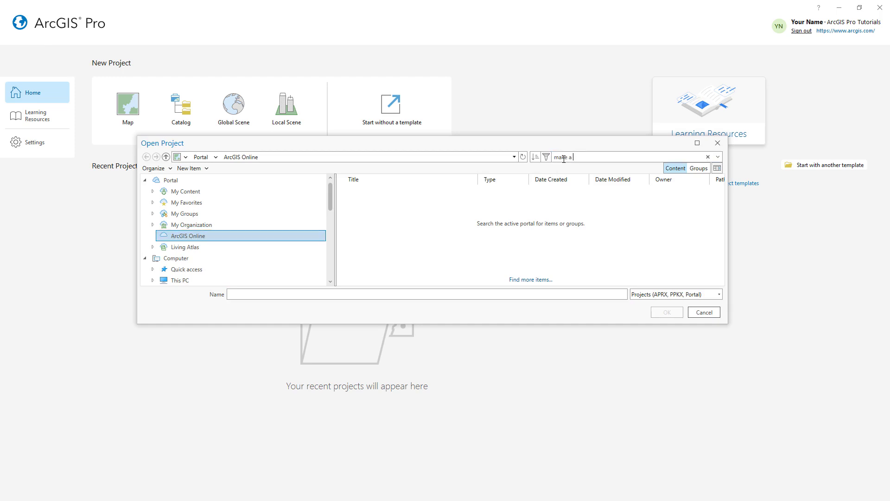
pyautogui.press('Return')
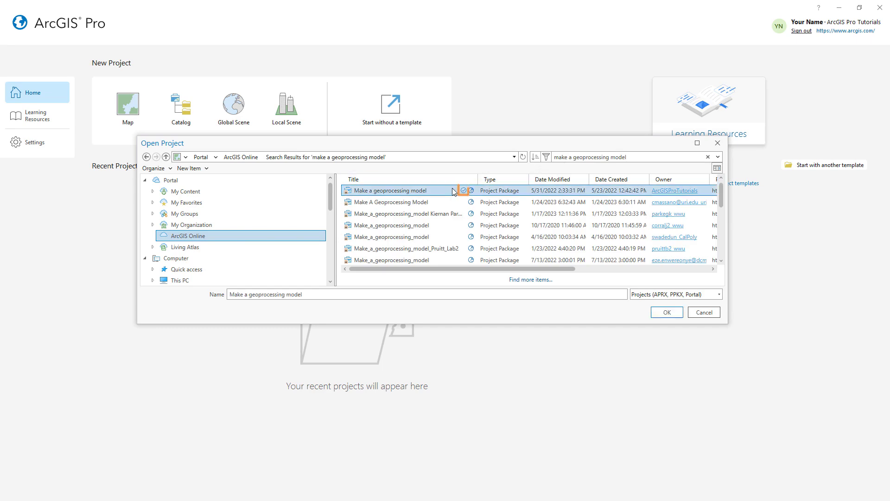
pyautogui.click(457, 190)
pyautogui.click(654, 313)
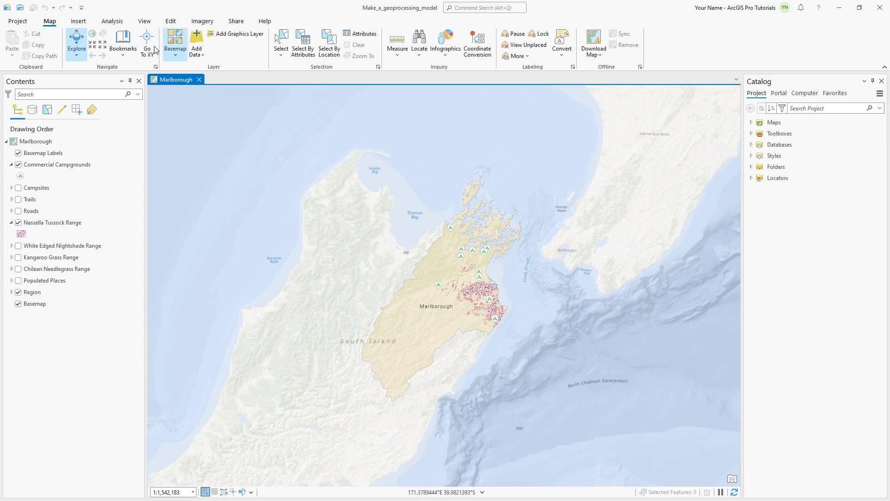
# Step: Start a new ModelBuilder model and drag the Commercial Campgrounds layer onto its canvas
pyautogui.click(117, 22)
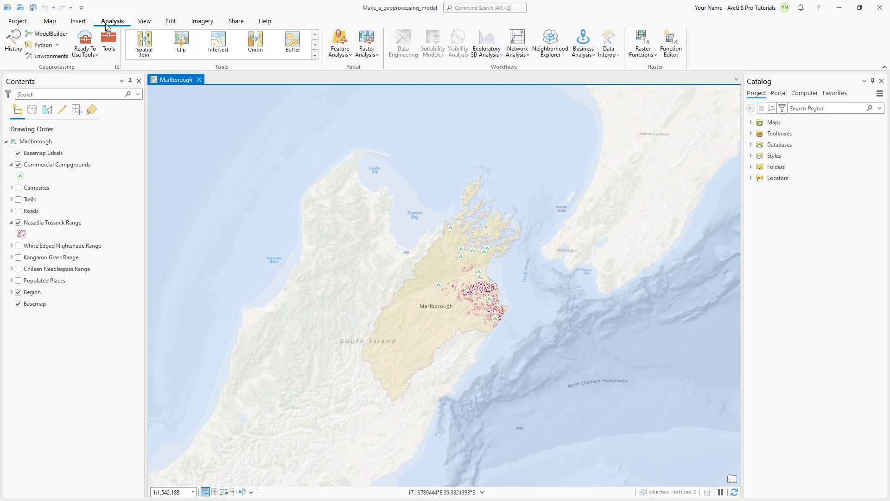
pyautogui.click(47, 34)
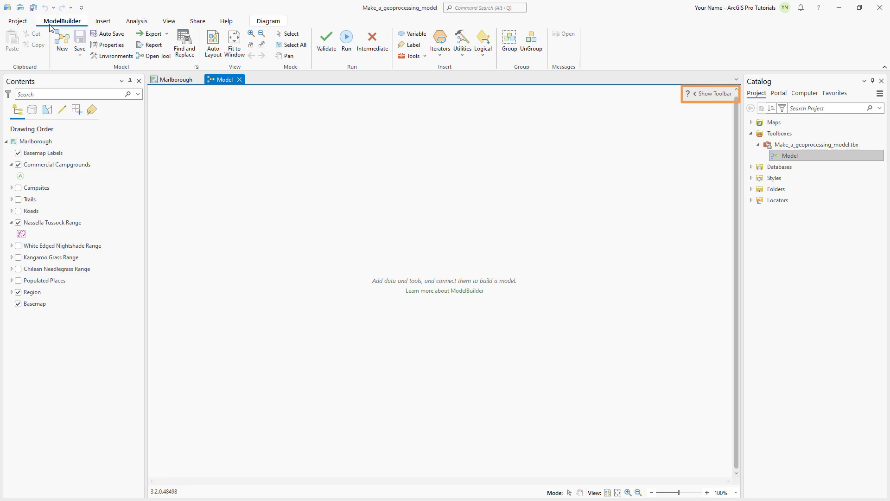
pyautogui.click(59, 164)
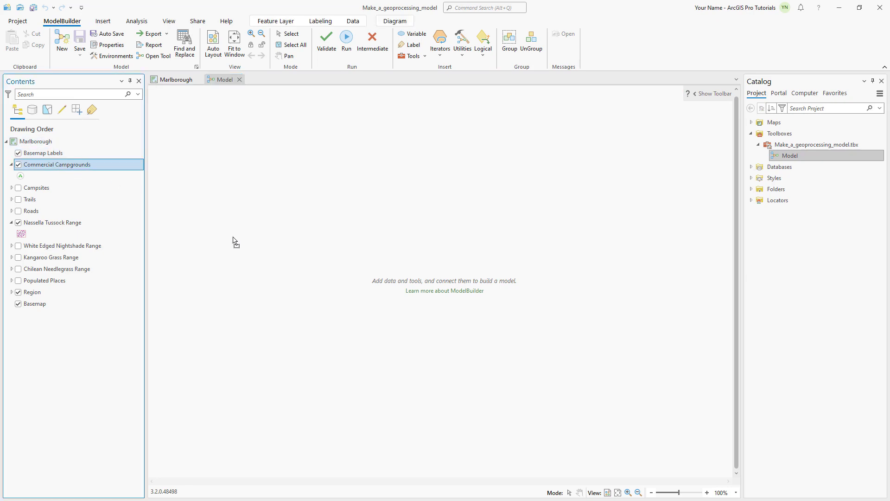
pyautogui.moveTo(233, 241); pyautogui.dragTo(264, 258)
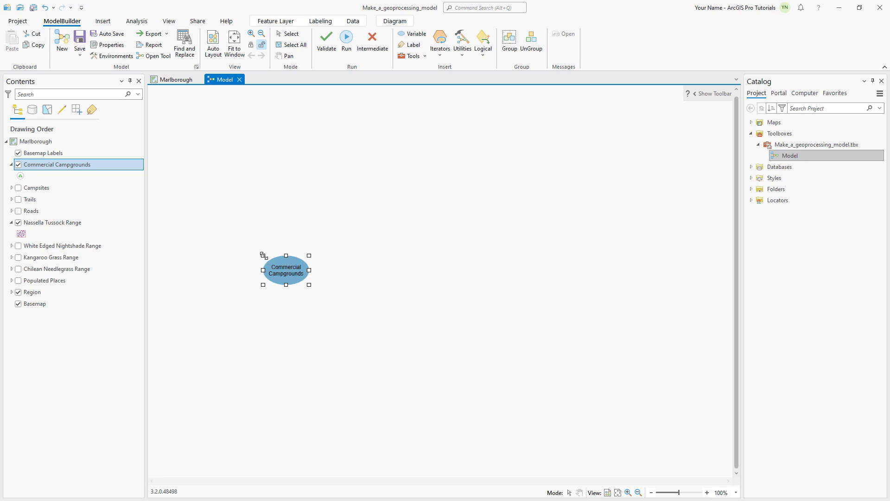
# Step: Keep Commercial Campgrounds as the layer in the data element's settings and confirm
pyautogui.rightClick(281, 269)
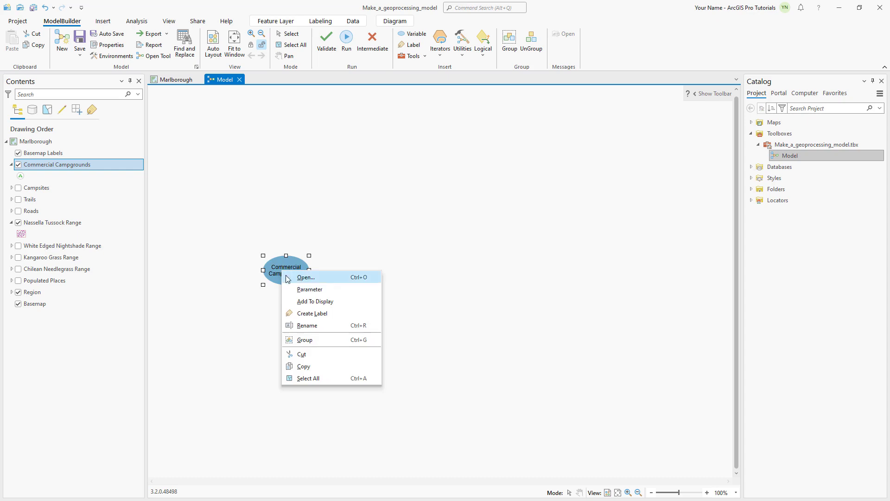
pyautogui.click(290, 277)
pyautogui.click(242, 301)
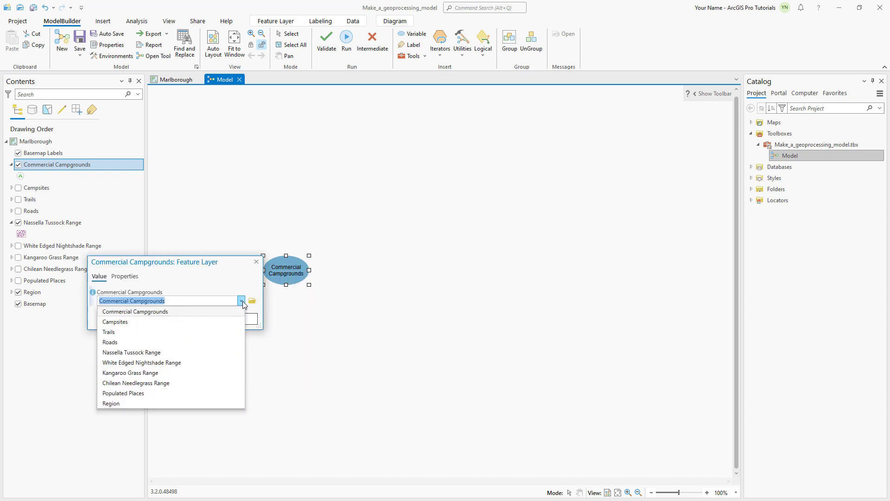
pyautogui.click(242, 301)
pyautogui.click(250, 319)
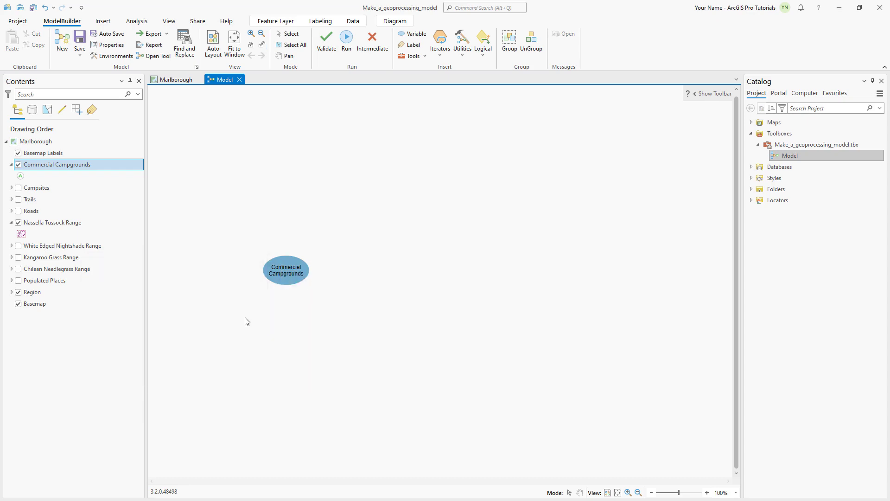
# Step: Add the Pairwise Buffer tool to the model with Commercial Campgrounds as its input features
pyautogui.click(697, 94)
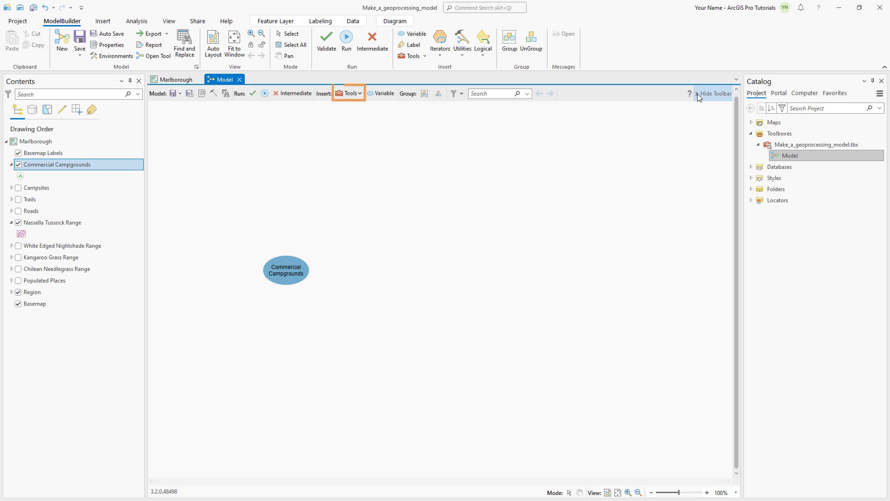
pyautogui.click(342, 95)
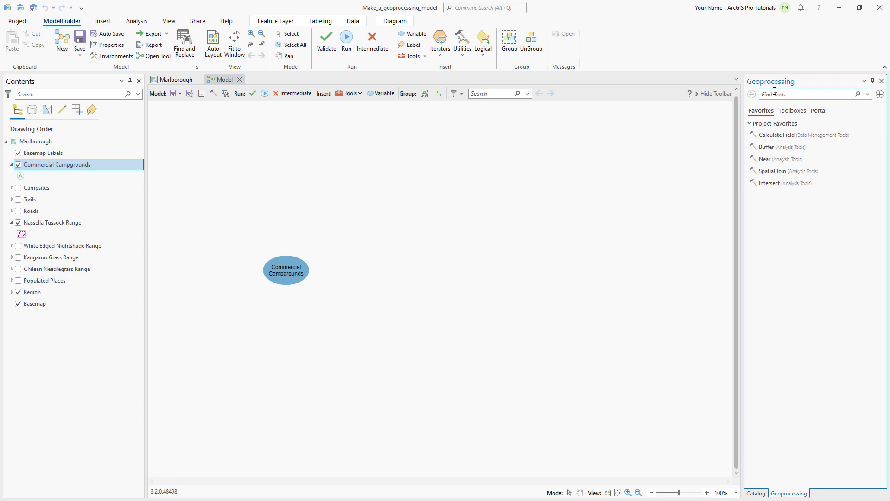
pyautogui.write('pairwise buffer')
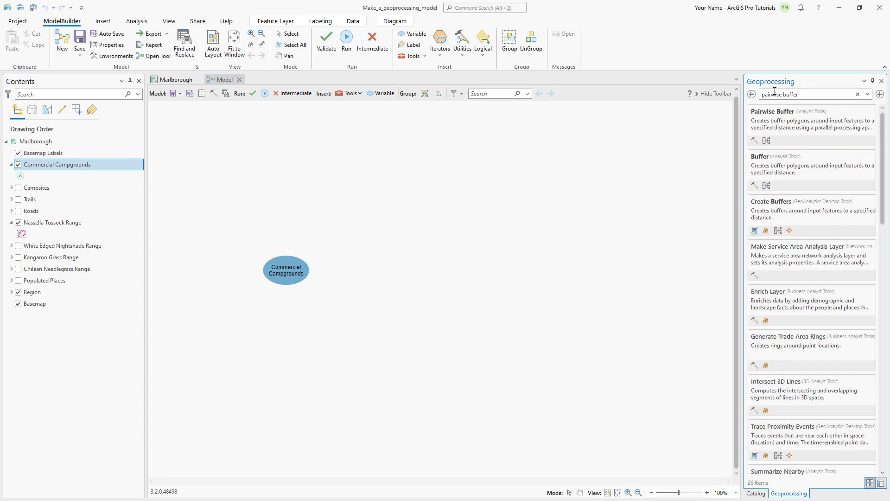
pyautogui.moveTo(770, 130); pyautogui.dragTo(366, 278)
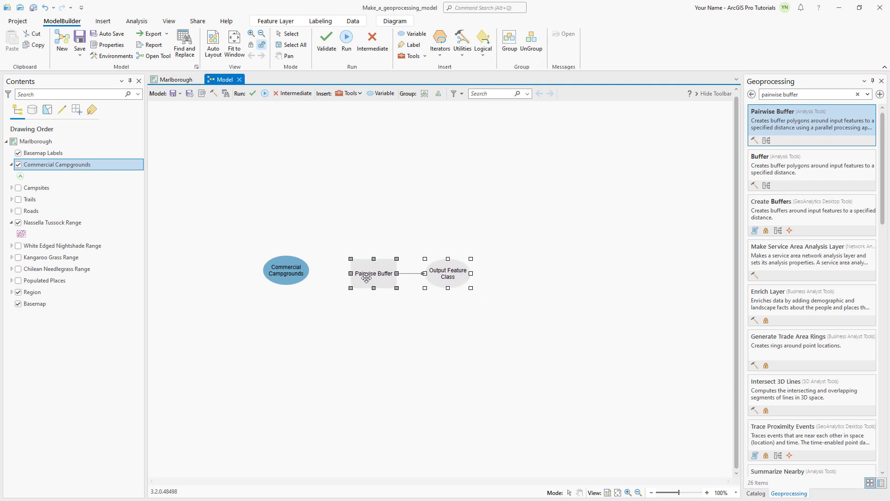
pyautogui.moveTo(290, 268); pyautogui.dragTo(369, 281)
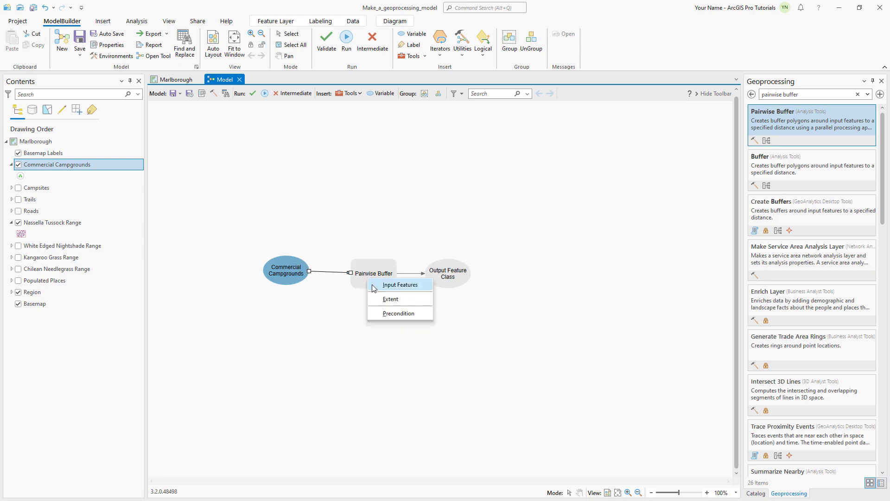
pyautogui.click(373, 288)
# Step: Set the Pairwise Buffer distance to 5 Kilometers
pyautogui.rightClick(371, 277)
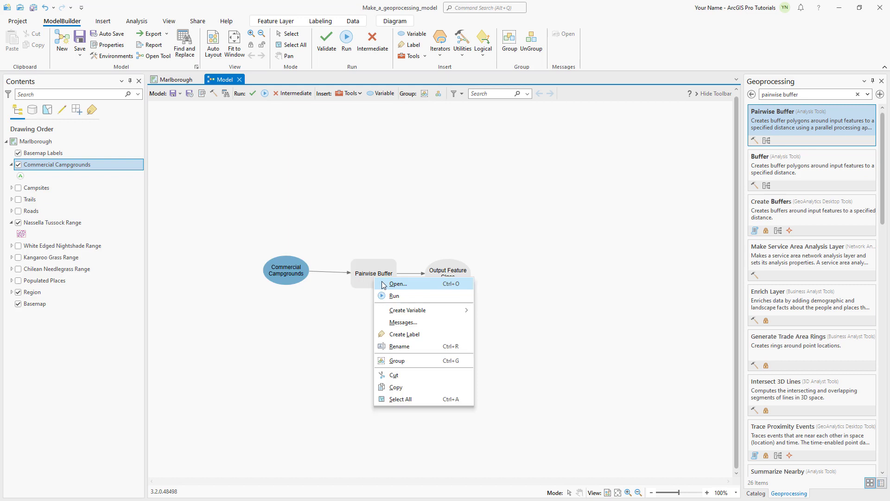
pyautogui.click(383, 281)
pyautogui.click(223, 346)
pyautogui.write('5')
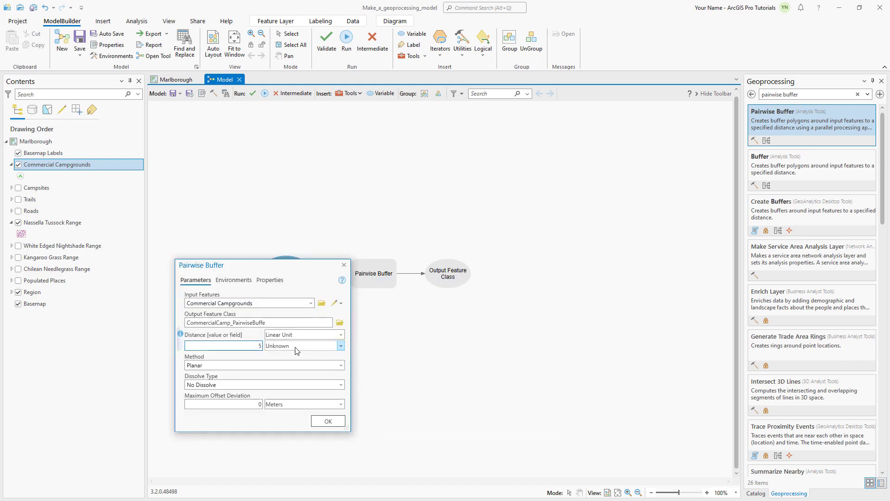
pyautogui.click(341, 346)
pyautogui.click(318, 180)
pyautogui.click(329, 420)
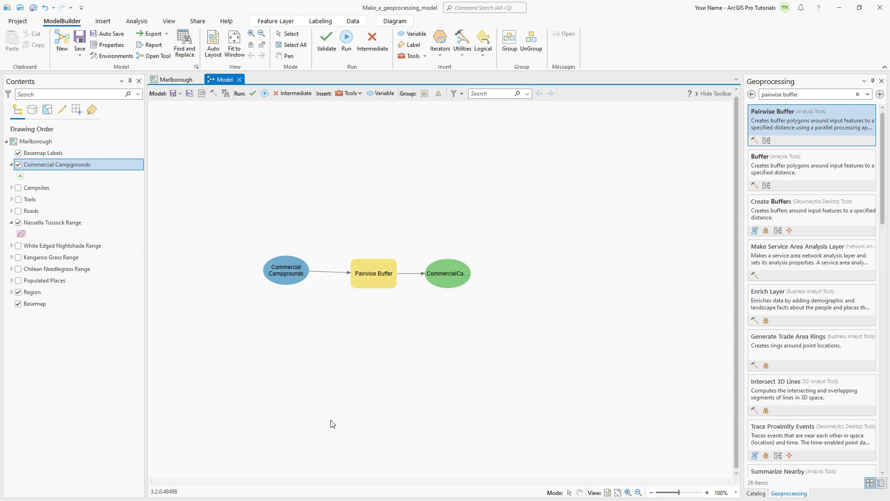
# Step: Set the buffer output to be added to the display and run the model
pyautogui.rightClick(449, 285)
pyautogui.click(452, 313)
pyautogui.click(265, 93)
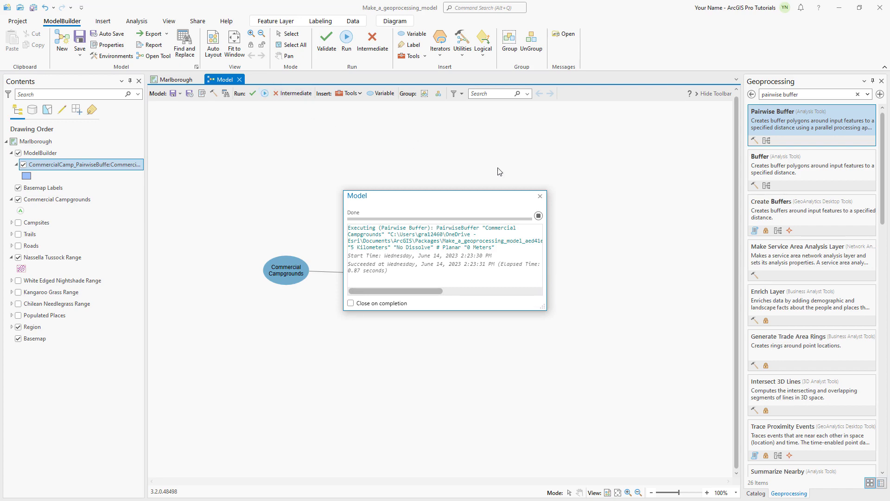
pyautogui.click(540, 196)
# Step: Return to the Marlborough map, zoom in on the buffers, and select the ModelBuilder group layer
pyautogui.click(178, 80)
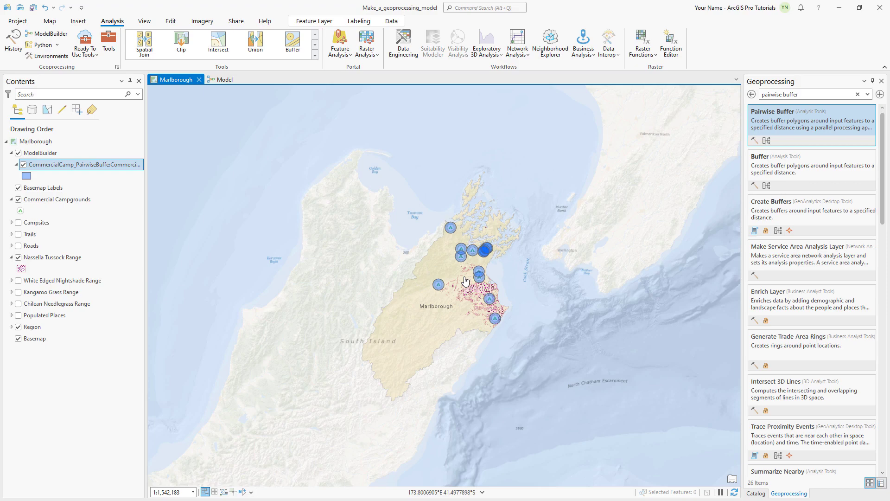
pyautogui.scroll(3, 465, 277)
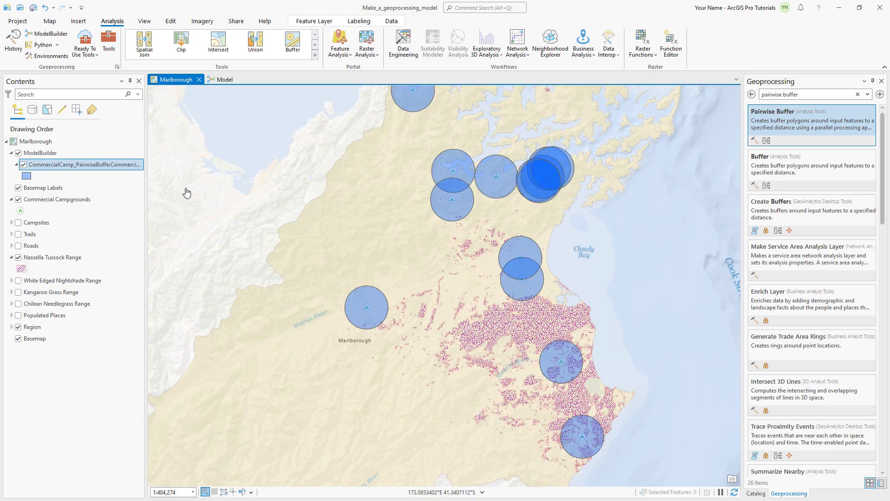
pyautogui.click(56, 154)
pyautogui.rightClick(56, 153)
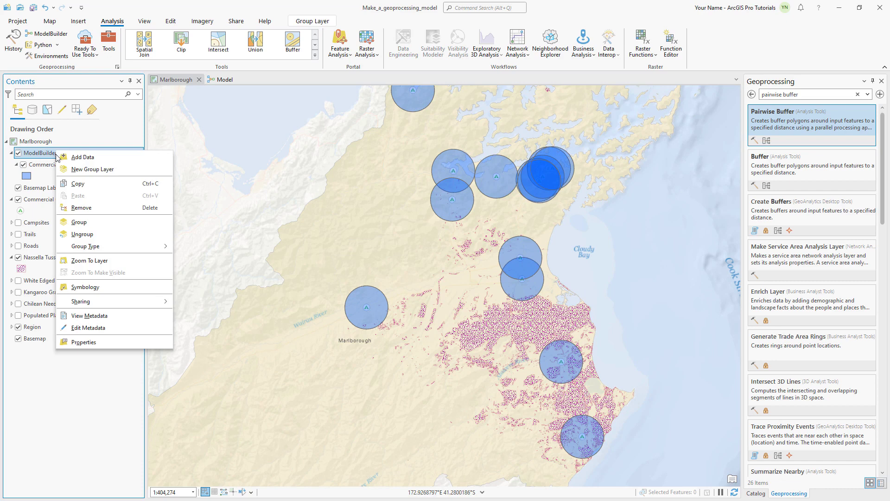
# Step: Remove the ModelBuilder buffer layer from the map and expand the project geodatabase in Catalog
pyautogui.click(94, 208)
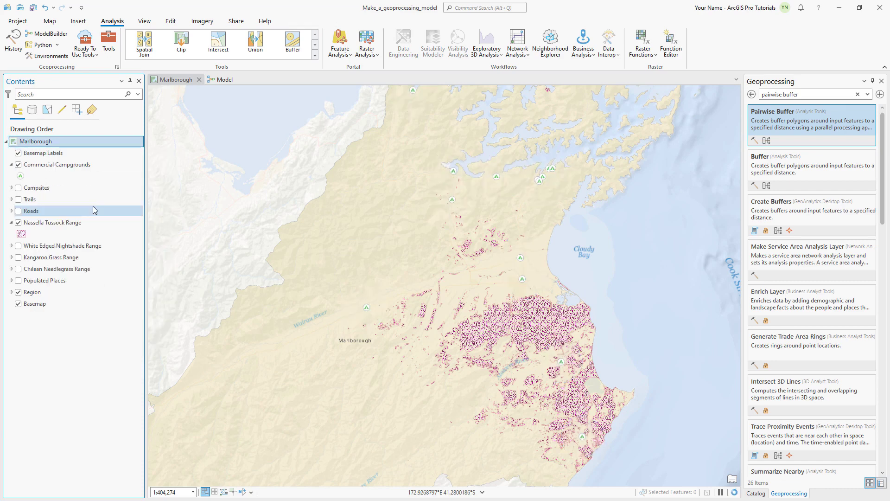
pyautogui.click(755, 493)
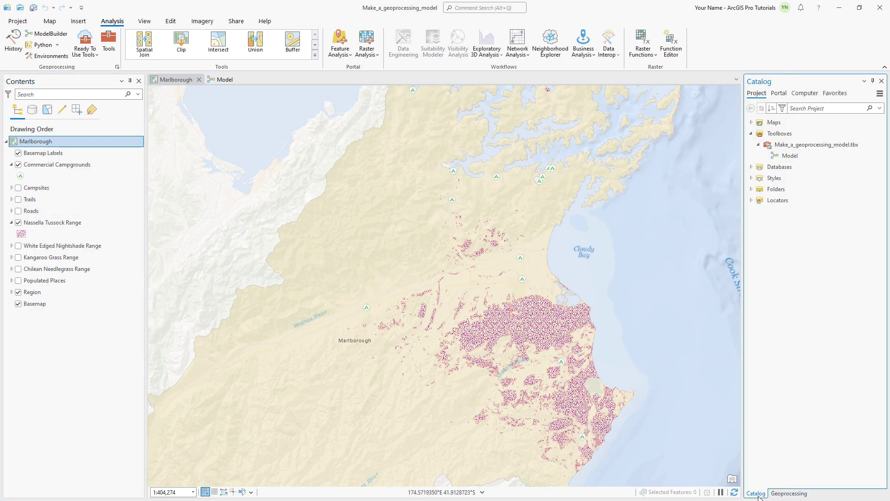
pyautogui.click(752, 168)
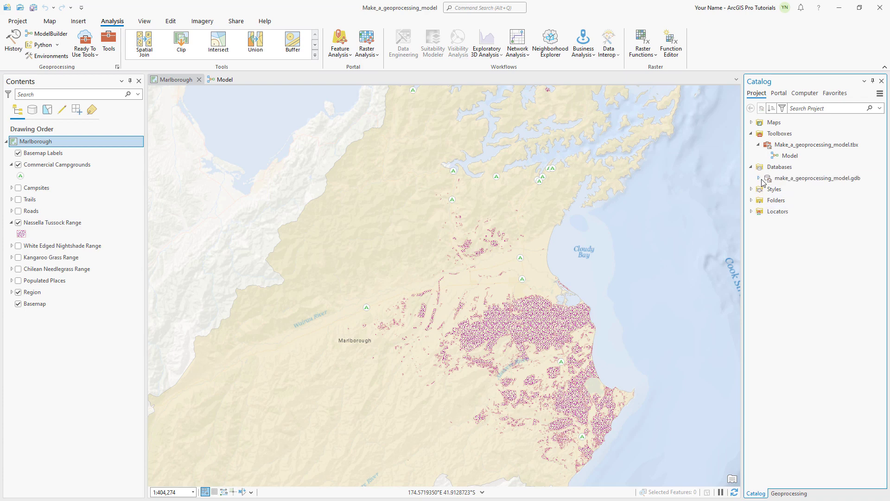
pyautogui.click(759, 179)
# Step: Permanently delete the CommercialCamp_PairwiseBuffe output, then validate the model diagram to reset it
pyautogui.rightClick(798, 223)
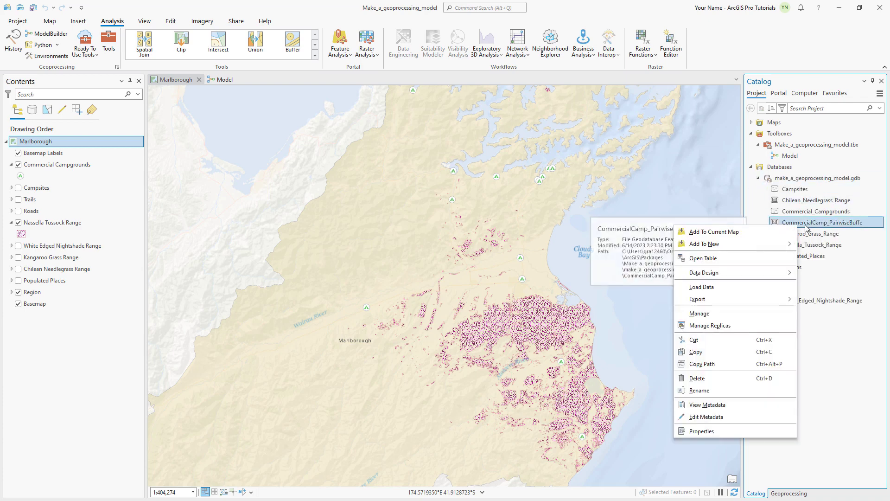
pyautogui.click(737, 379)
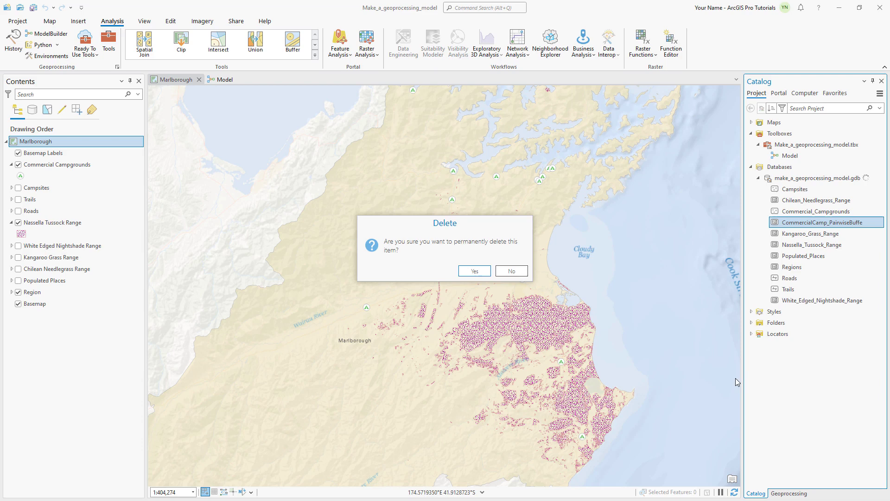
pyautogui.click(466, 272)
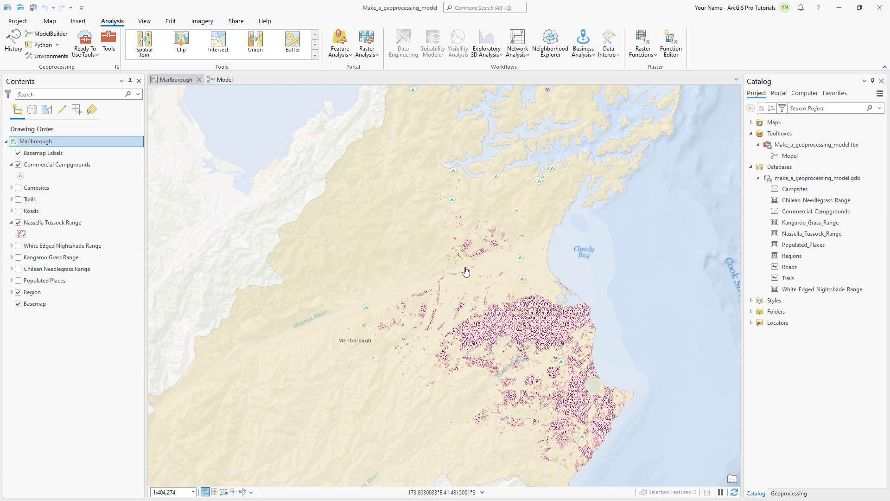
pyautogui.click(225, 80)
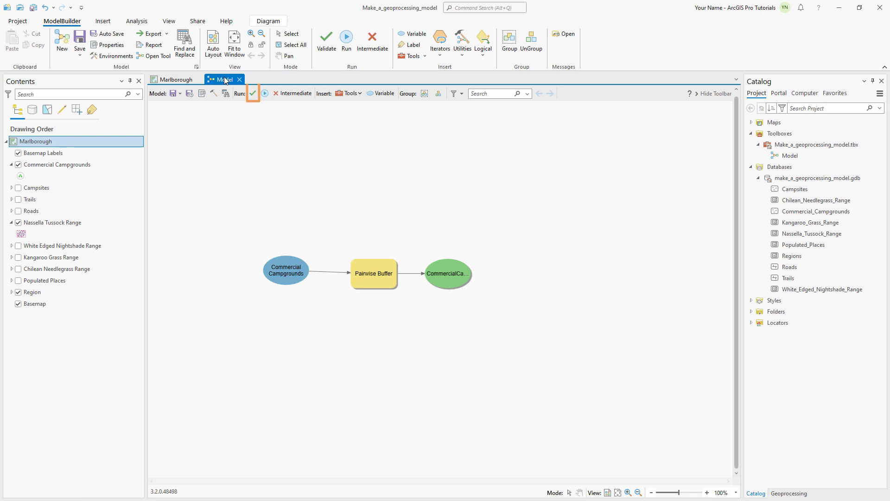
pyautogui.click(252, 94)
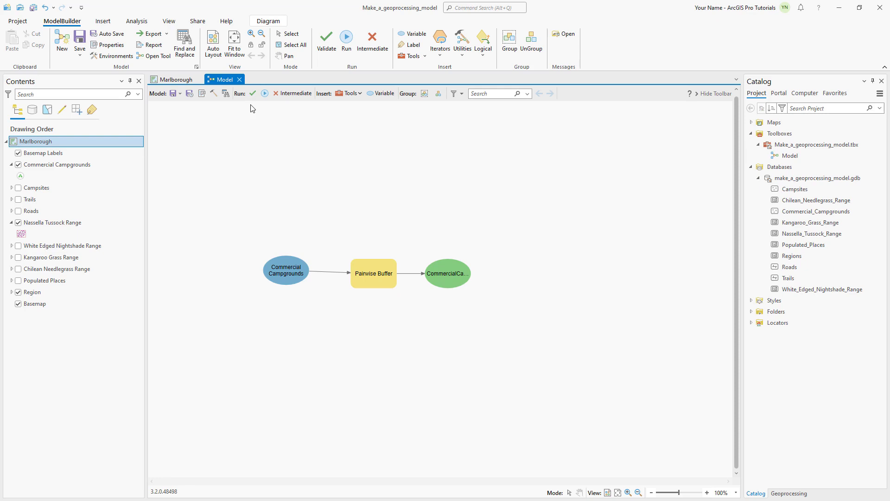
# Step: In the model properties, set Name to SummarizeInvasiveSpecies and Label to Summarize Invasive Species
pyautogui.click(202, 94)
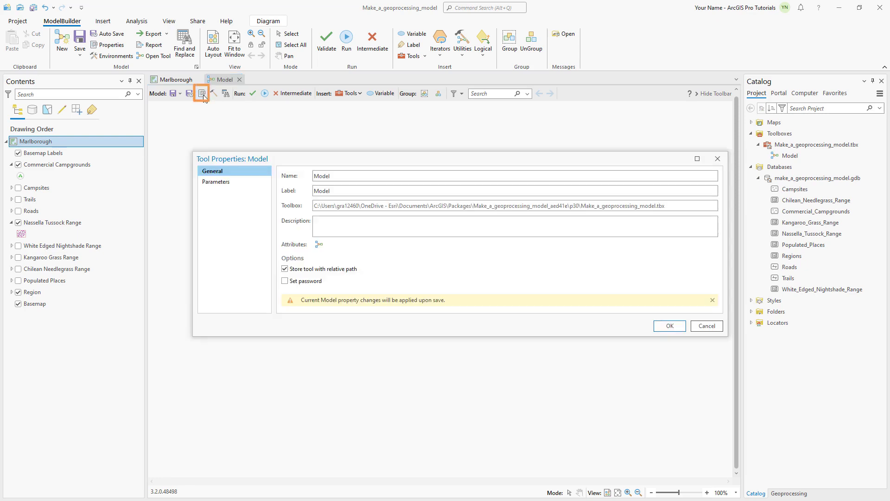
pyautogui.doubleClick(340, 176)
pyautogui.press('BackSpace')
pyautogui.write('SummarizeInvasi')
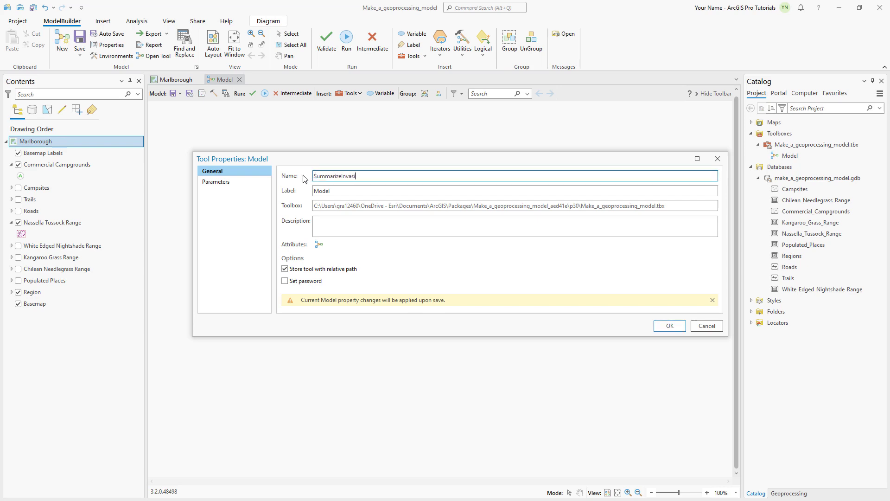
pyautogui.write('veSpecies')
pyautogui.press('Tab')
pyautogui.write('Su')
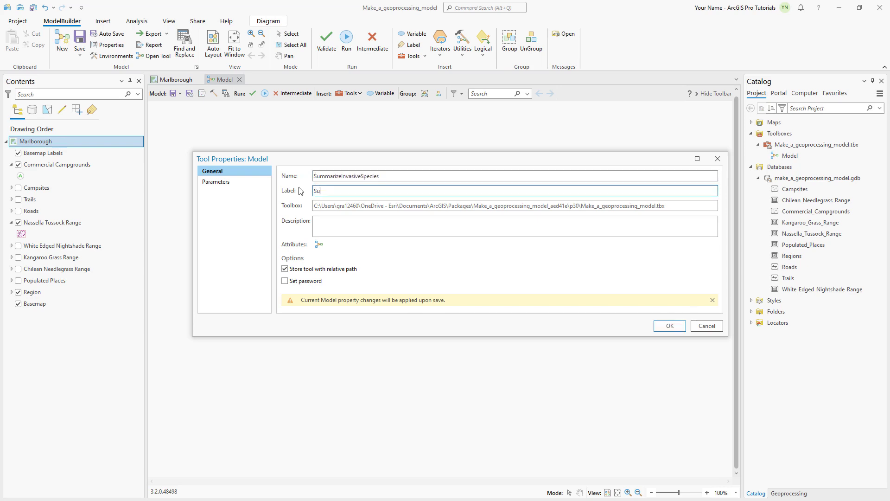
pyautogui.write('mmarize Invasive Species')
pyautogui.click(671, 325)
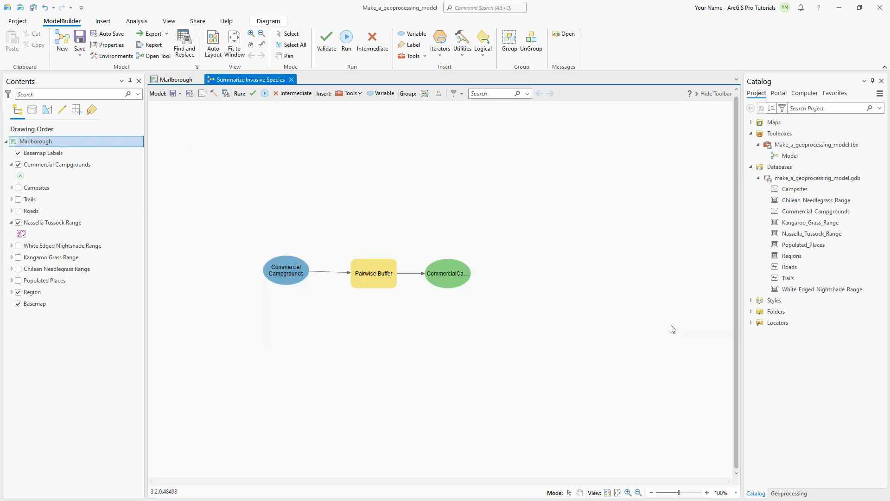
# Step: Save the model and open Summarize Invasive Species from Catalog to confirm it has no parameters
pyautogui.click(172, 94)
pyautogui.rightClick(808, 156)
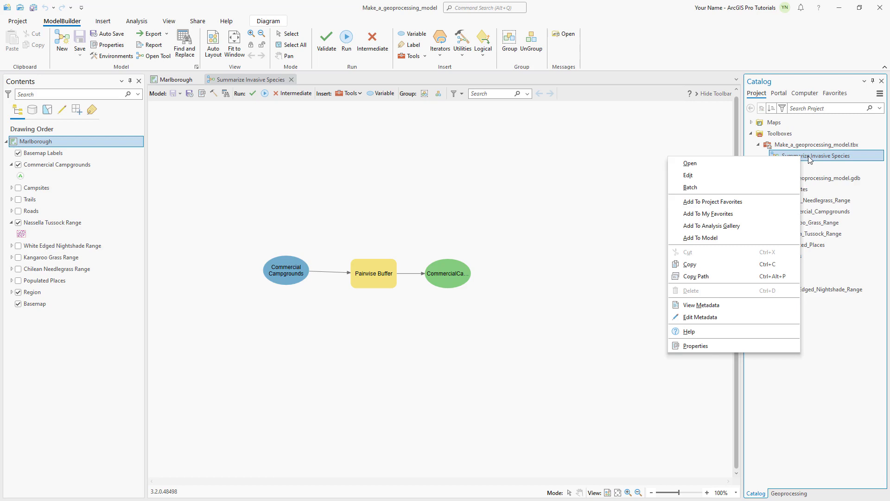
pyautogui.click(794, 164)
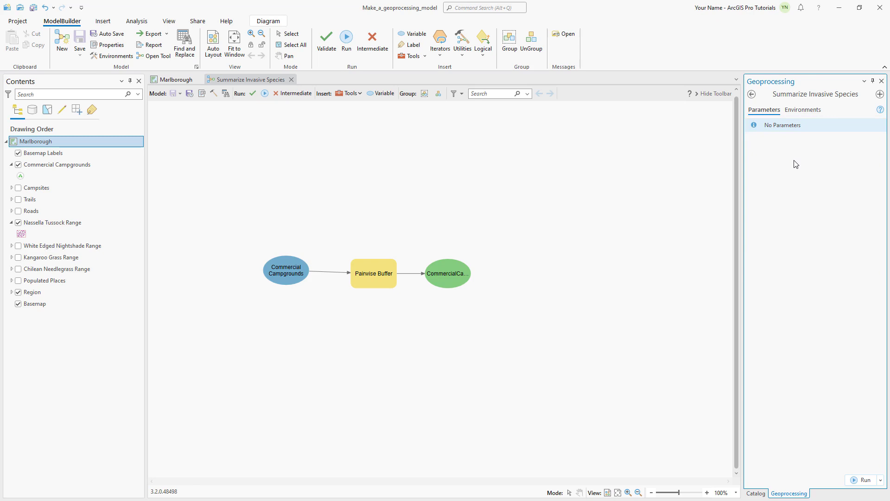
pyautogui.click(881, 82)
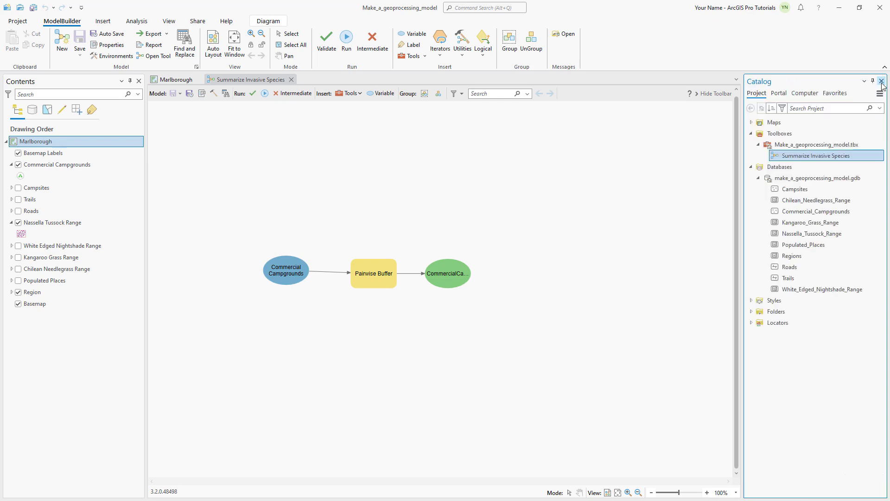
# Step: Make Commercial Campgrounds a model parameter, save, and check the tool form lists it as input
pyautogui.click(295, 272)
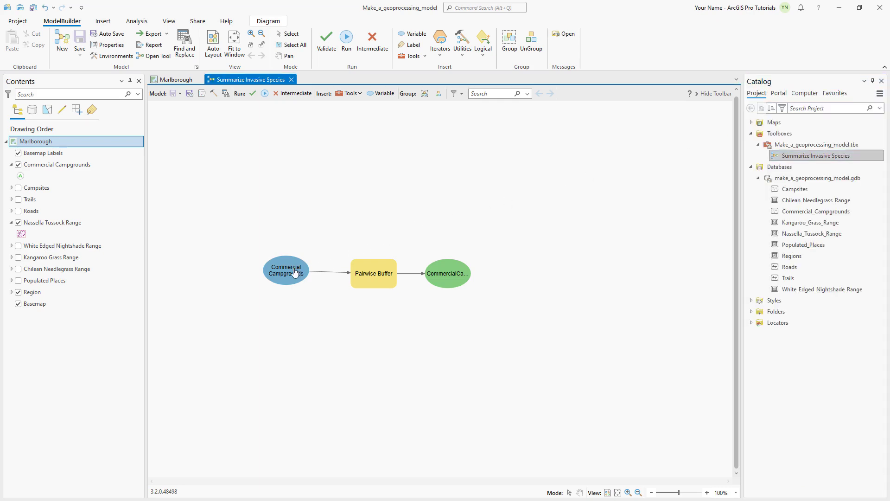
pyautogui.rightClick(295, 272)
pyautogui.click(320, 287)
pyautogui.click(172, 94)
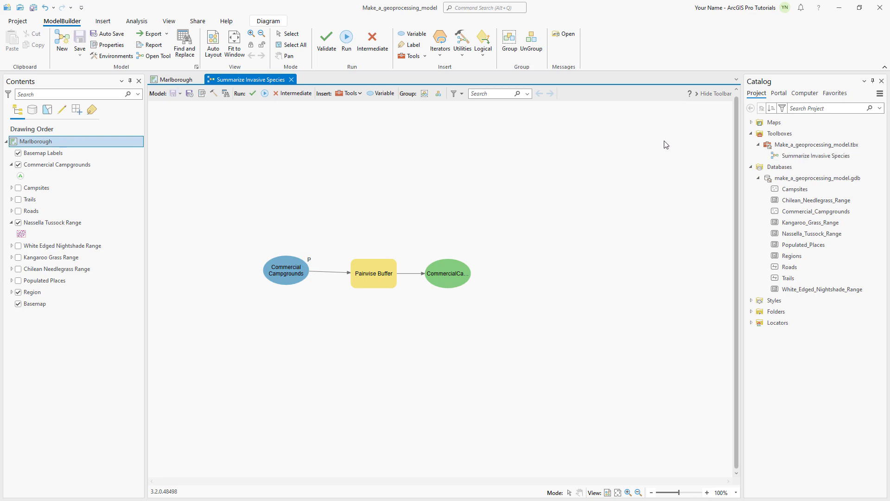
pyautogui.doubleClick(798, 157)
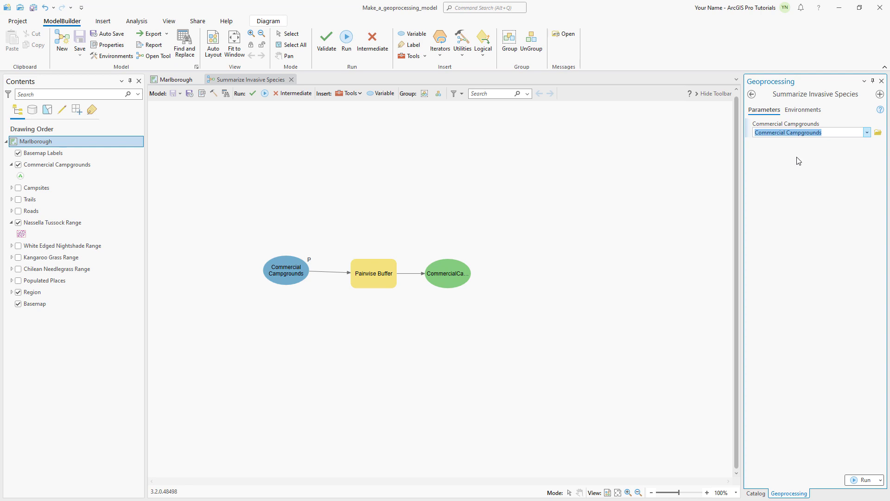
pyautogui.click(881, 81)
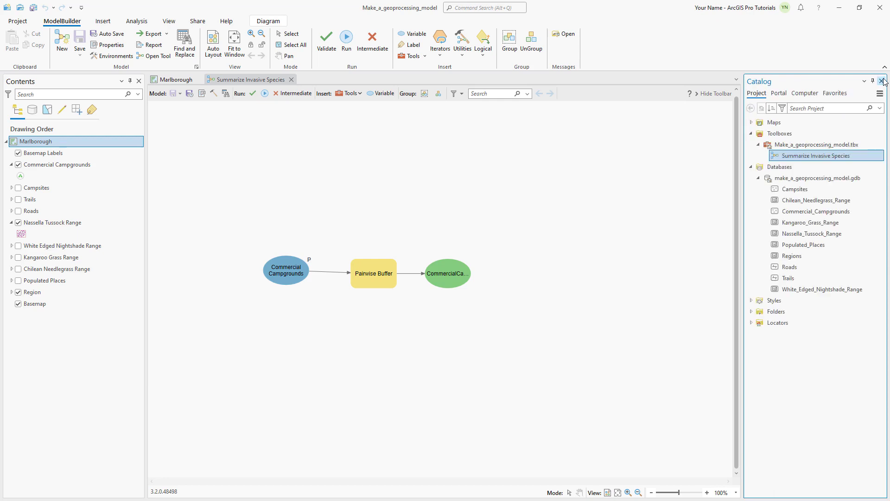
# Step: Rename the Commercial Campgrounds input to 'Human Contact Locations'
pyautogui.rightClick(289, 271)
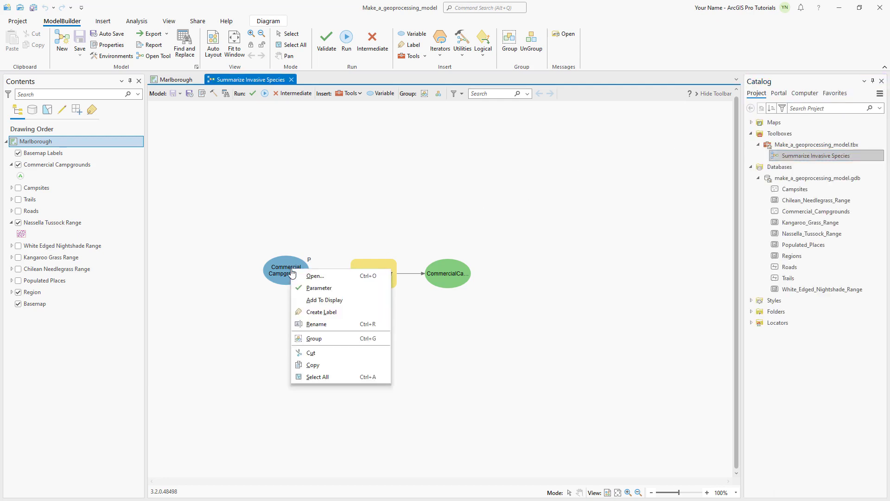
pyautogui.click(312, 324)
pyautogui.moveTo(304, 269); pyautogui.dragTo(251, 260)
pyautogui.press('BackSpace')
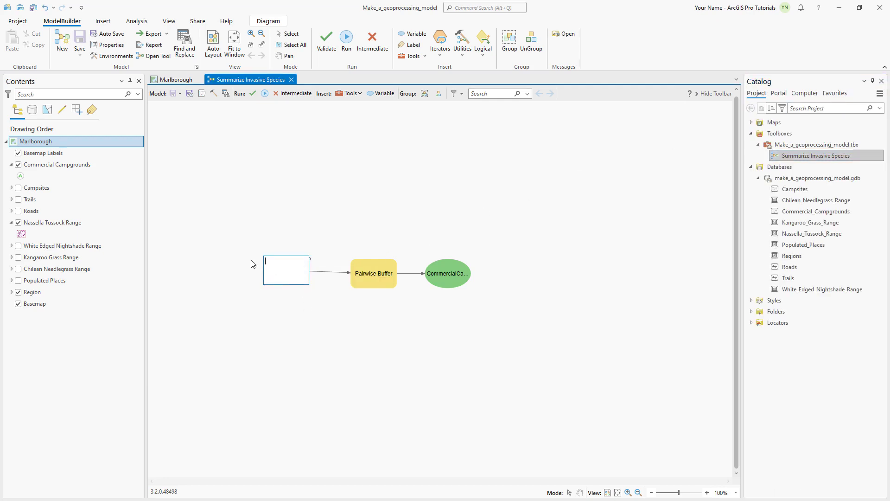
pyautogui.write('Human Contact Locations')
pyautogui.press('Return')
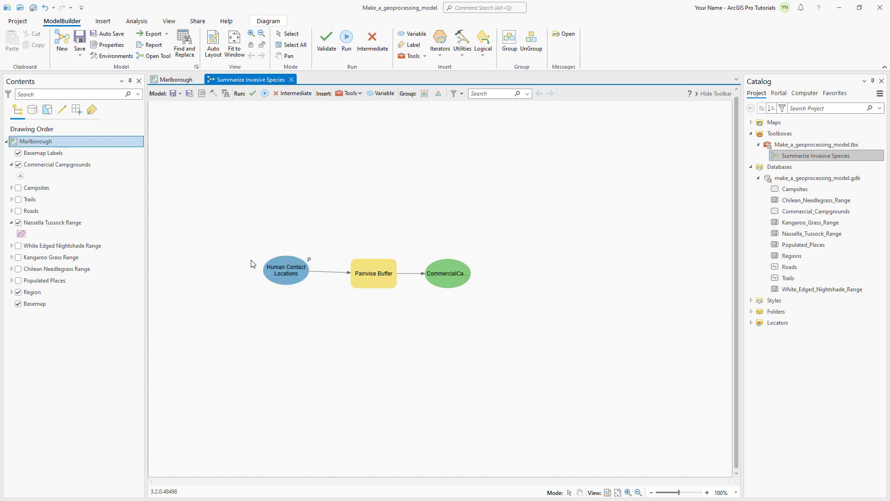
# Step: Expose Pairwise Buffer's Distance as a variable above the input and make it a model parameter
pyautogui.rightClick(386, 277)
pyautogui.moveTo(441, 311)
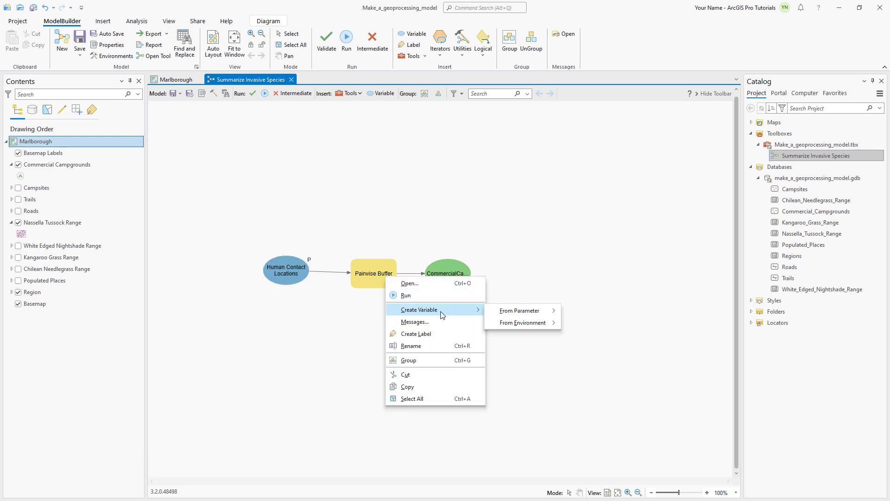
pyautogui.moveTo(522, 312)
pyautogui.click(583, 309)
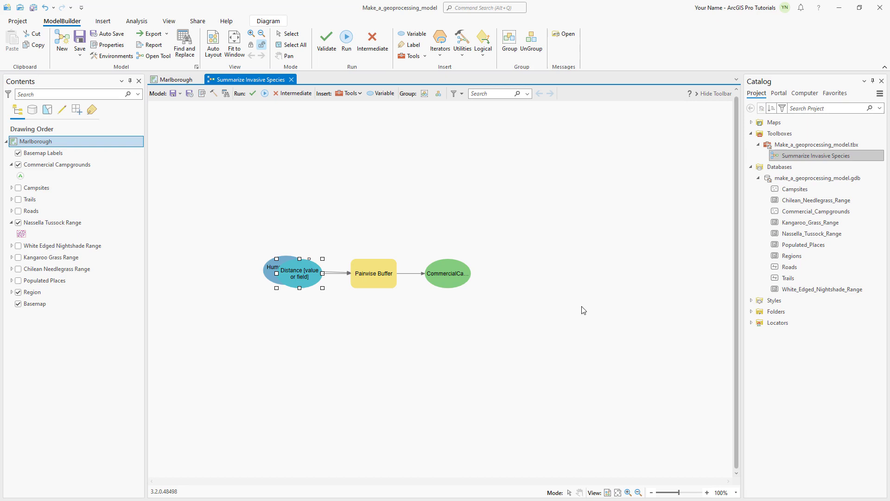
pyautogui.moveTo(300, 272); pyautogui.dragTo(285, 211)
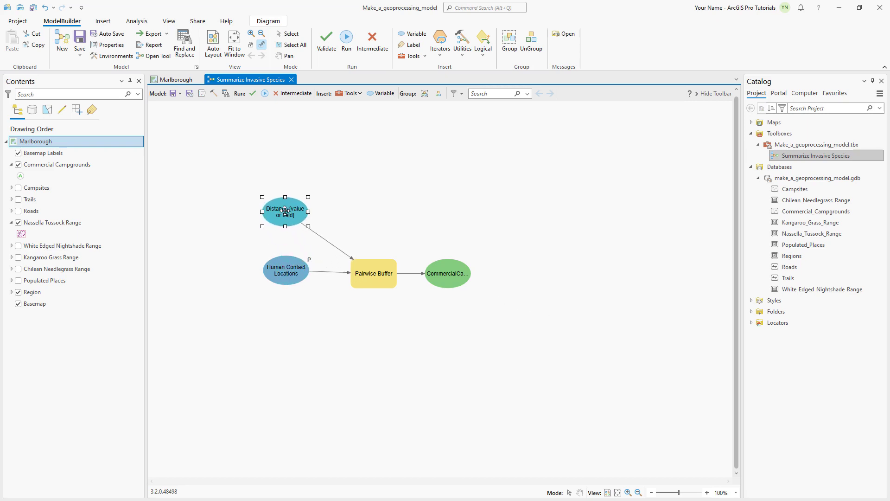
pyautogui.rightClick(286, 211)
pyautogui.click(292, 232)
pyautogui.click(236, 227)
# Step: Rename the Distance variable to 'Buffer Distance'
pyautogui.rightClick(277, 215)
pyautogui.click(302, 256)
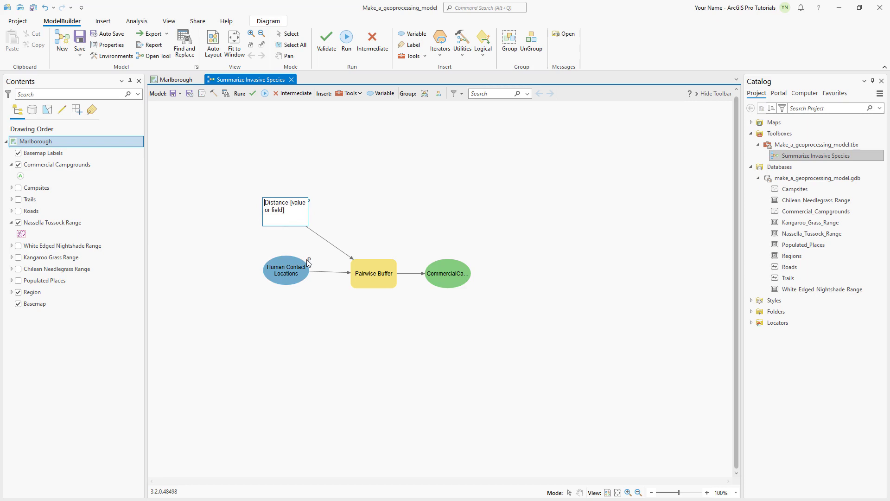
pyautogui.moveTo(285, 210); pyautogui.dragTo(259, 210)
pyautogui.hotkey('ctrl', 'a')
pyautogui.press('BackSpace')
pyautogui.write('Buffer Distance')
pyautogui.press('Return')
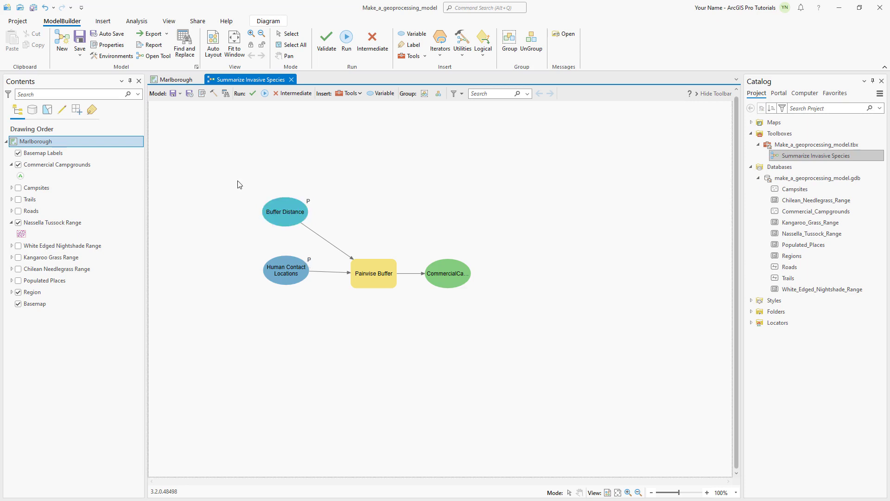
# Step: Rename the buffer output to 'Contact Location Buffers'
pyautogui.rightClick(451, 284)
pyautogui.click(488, 337)
pyautogui.hotkey('ctrl', 'a')
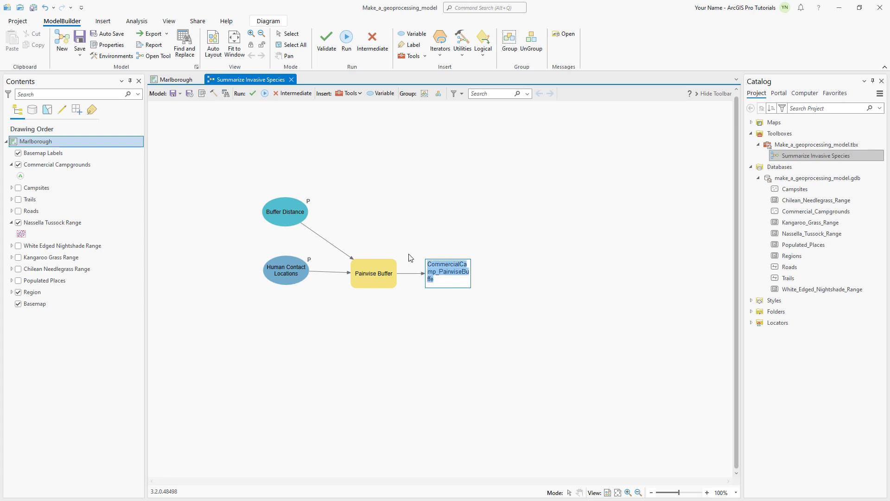
pyautogui.press('BackSpace')
pyautogui.write('Contact Location Buffers')
pyautogui.press('Return')
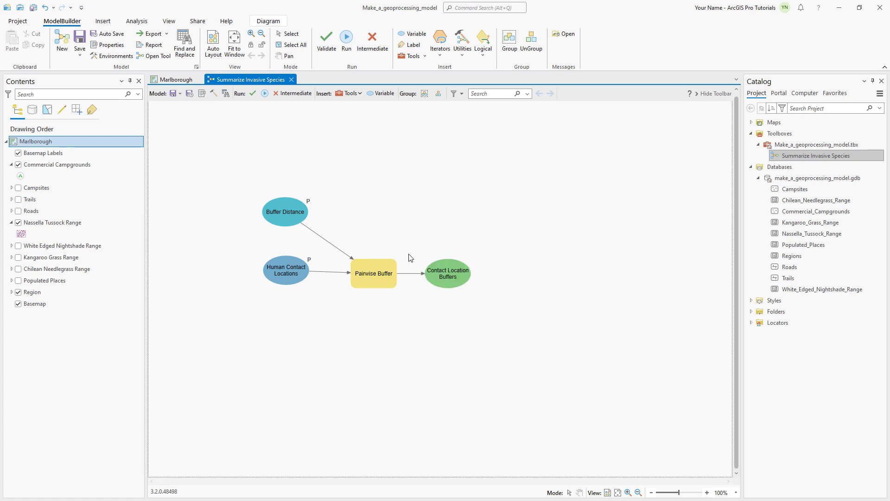
# Step: Save the model and review its tool form showing Human Contact Locations and 5 Kilometers Buffer Distance
pyautogui.click(173, 93)
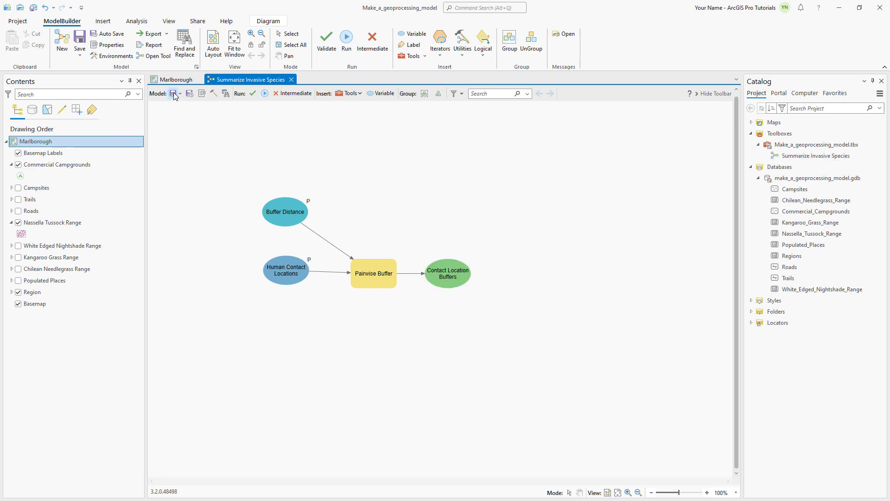
pyautogui.doubleClick(770, 159)
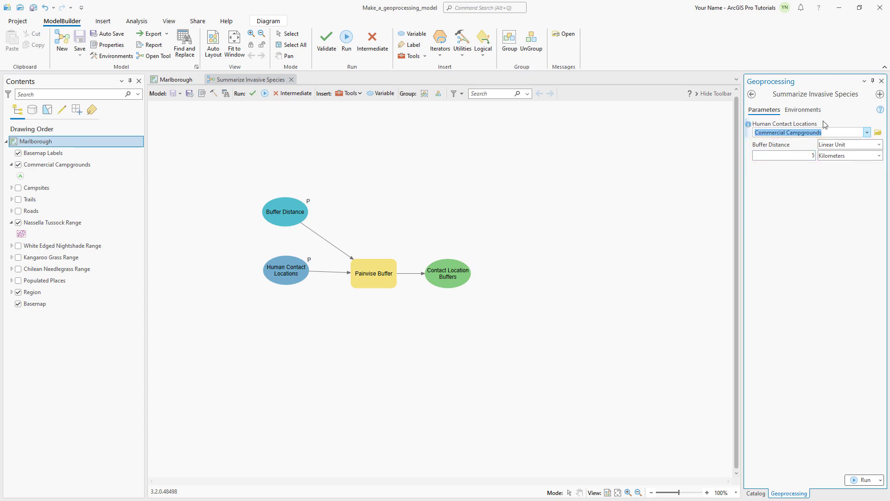
pyautogui.click(882, 81)
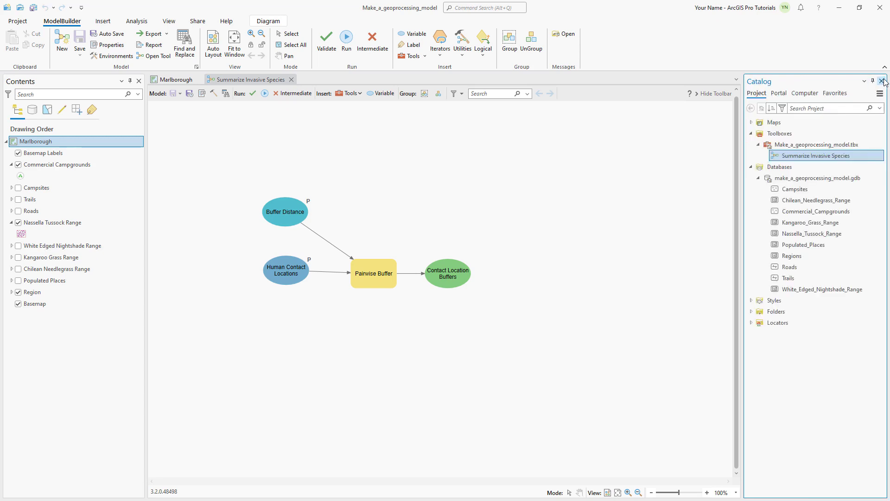
# Step: Clear the Commercial Campgrounds default value from Human Contact Locations
pyautogui.rightClick(290, 277)
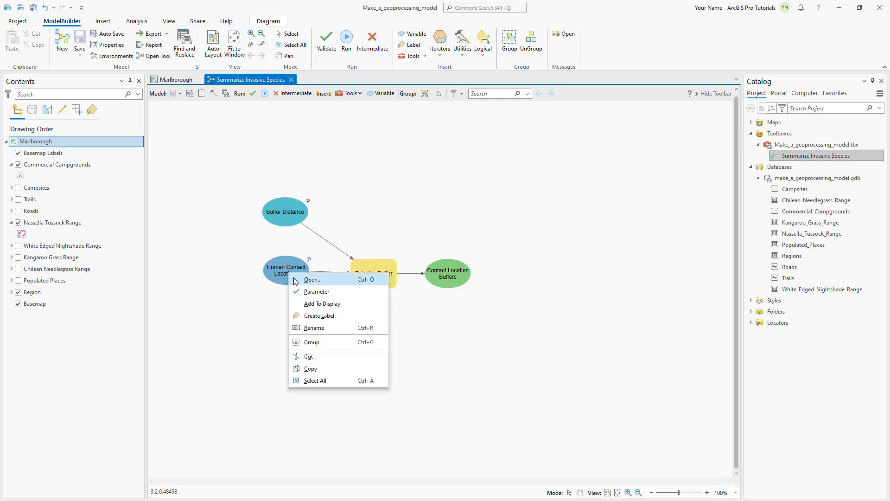
pyautogui.click(296, 280)
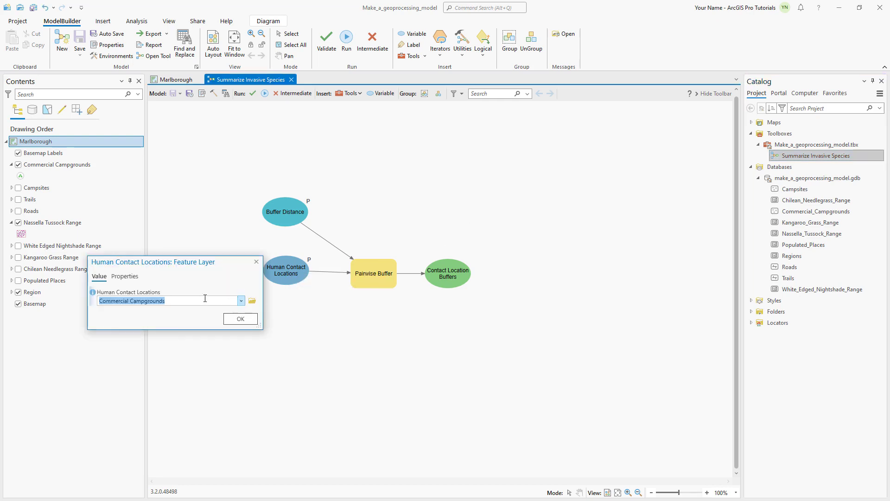
pyautogui.press('BackSpace')
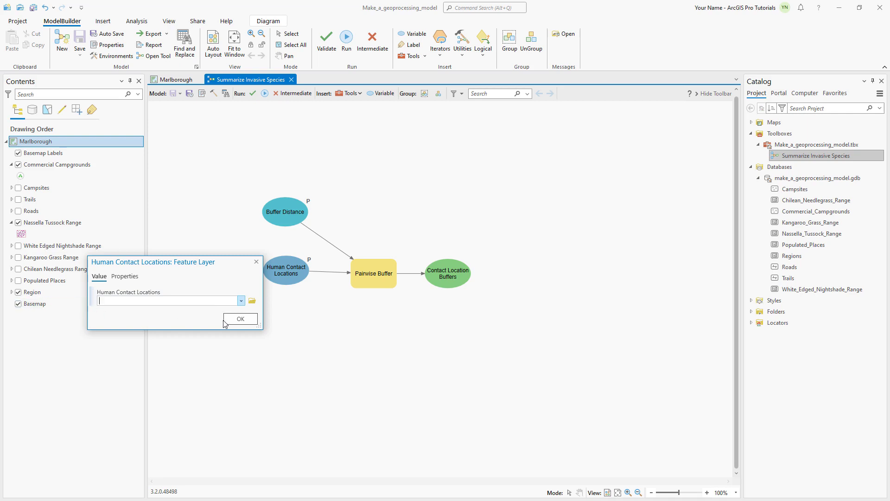
pyautogui.click(239, 320)
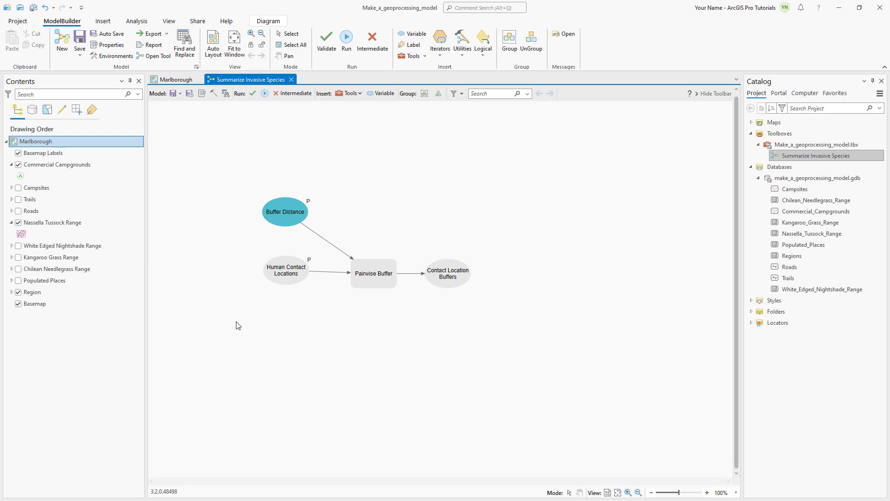
# Step: Confirm Buffer Distance with no default value and save the model
pyautogui.rightClick(286, 214)
pyautogui.click(290, 222)
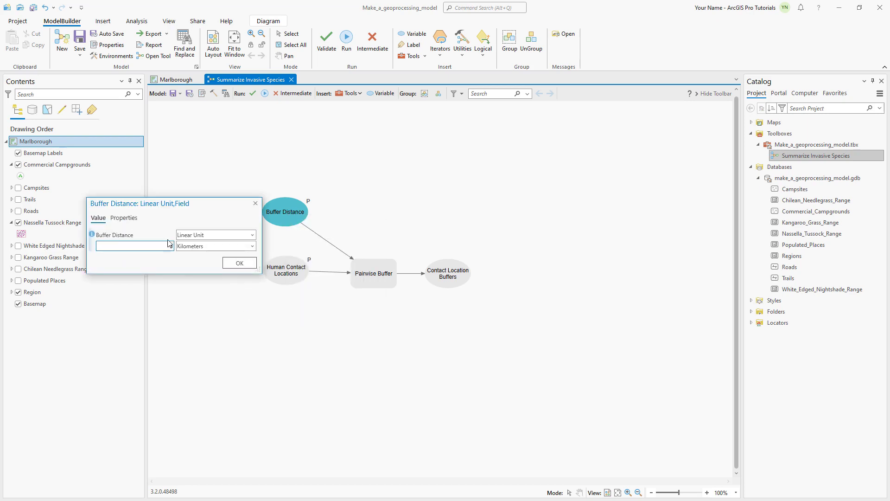
pyautogui.click(234, 262)
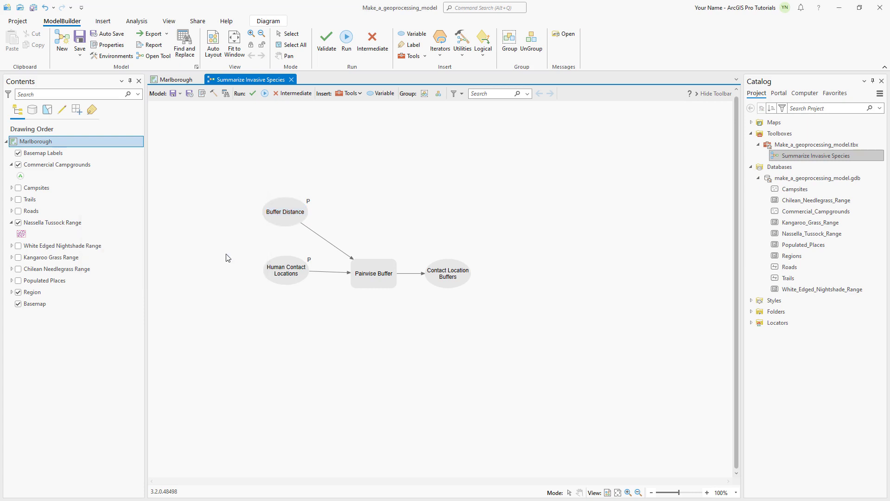
pyautogui.click(171, 95)
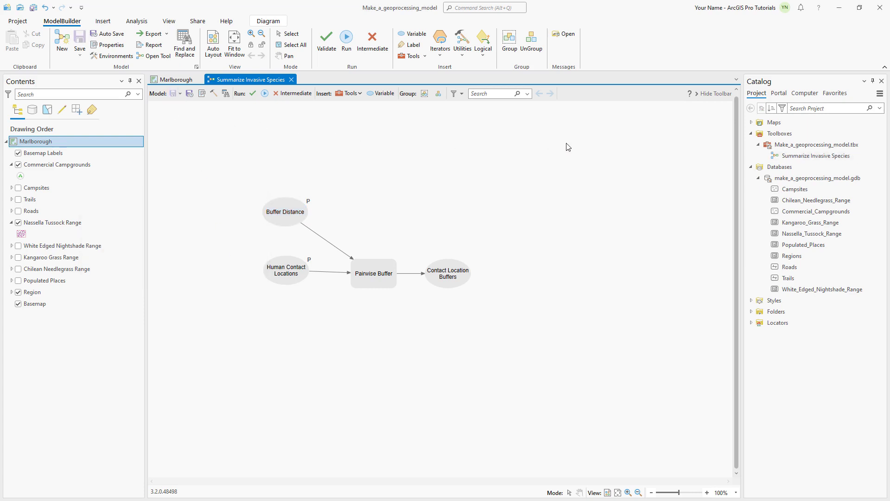
pyautogui.doubleClick(801, 156)
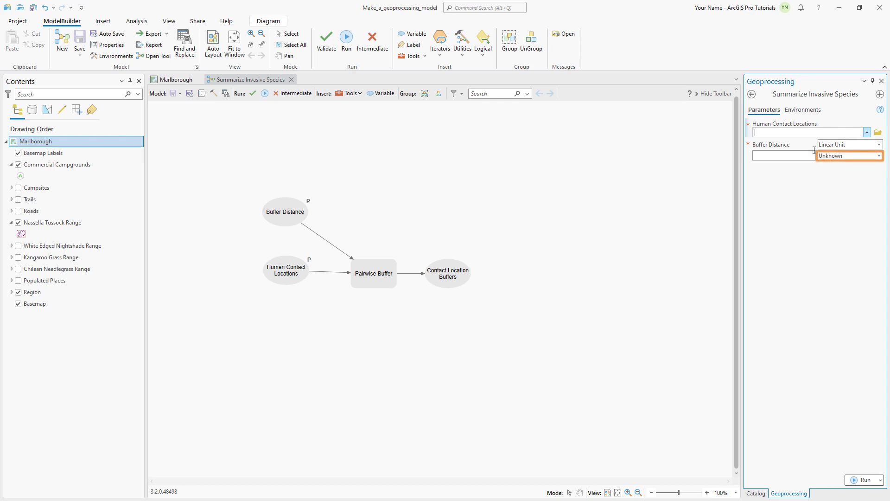
pyautogui.click(882, 81)
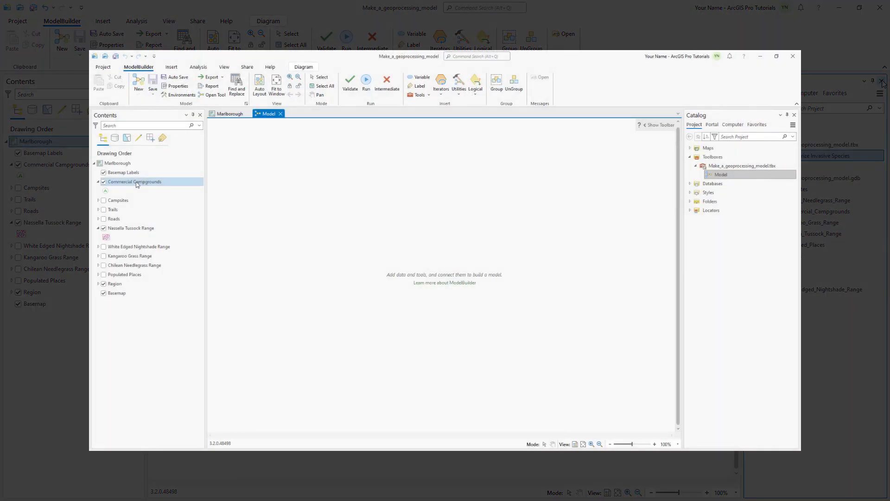
pyautogui.click(137, 183)
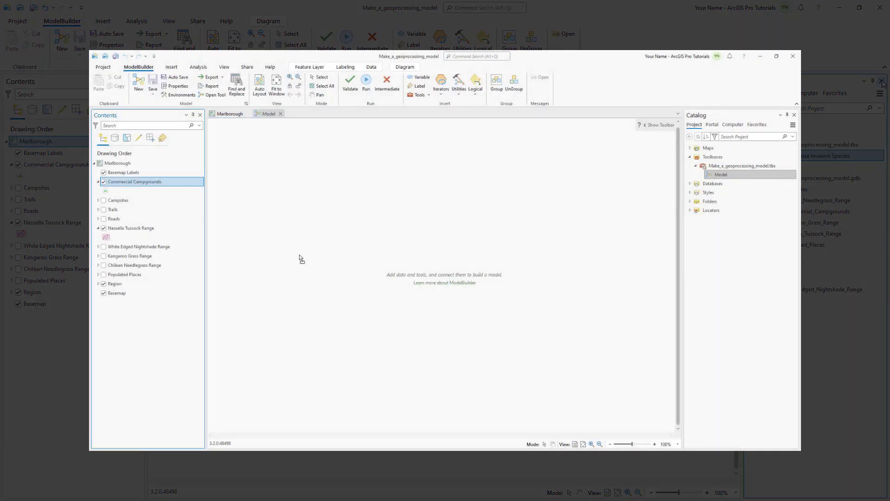
pyautogui.moveTo(300, 258); pyautogui.dragTo(301, 258)
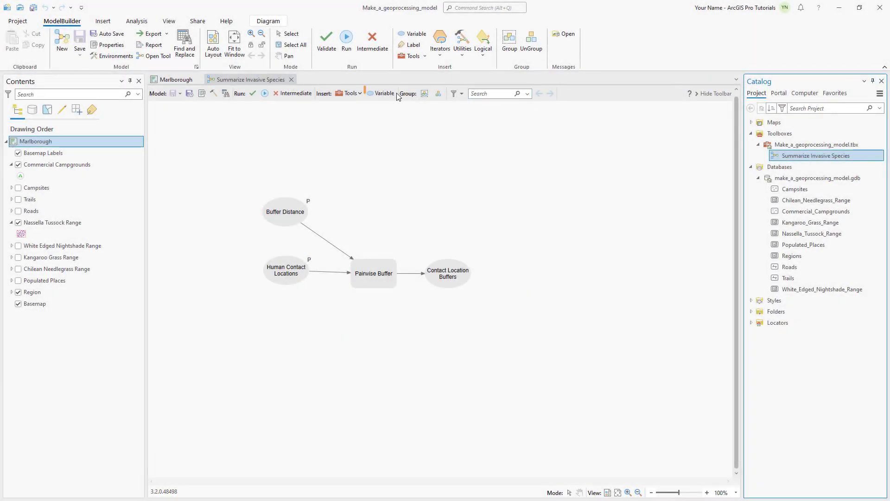
# Step: Insert a new Feature Layer variable and place it above Buffer Distance
pyautogui.click(382, 93)
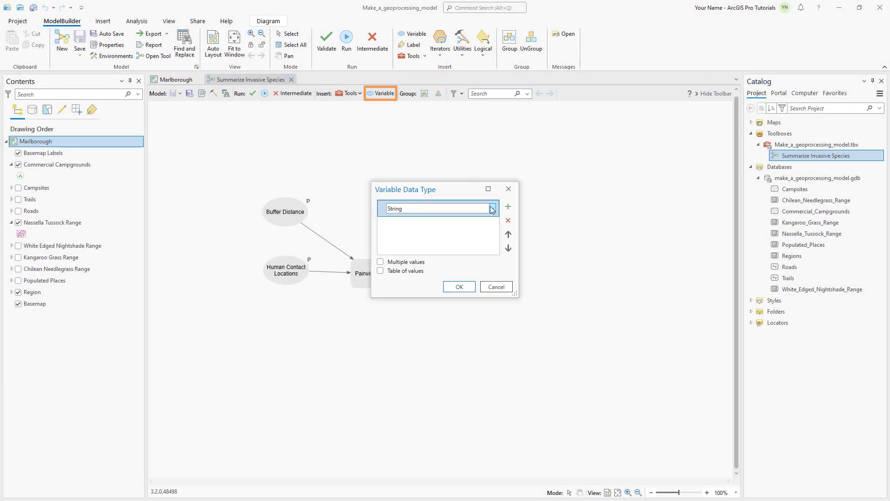
pyautogui.click(493, 208)
pyautogui.moveTo(493, 367); pyautogui.dragTo(493, 267)
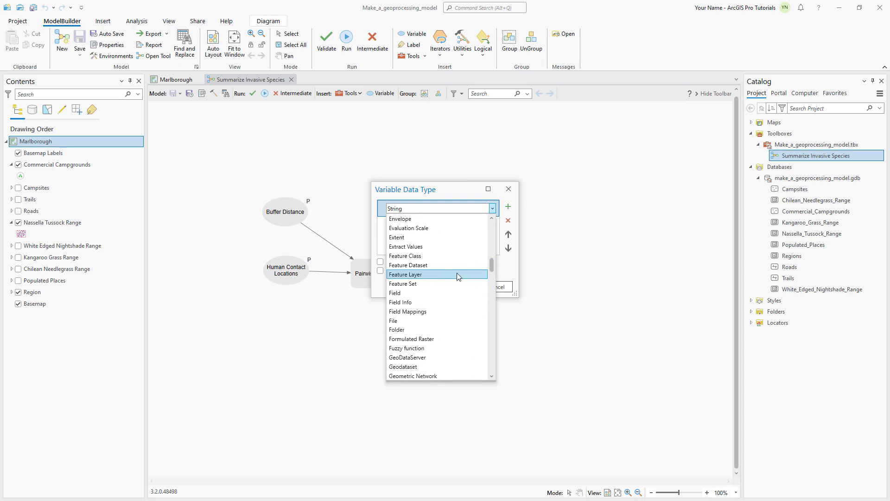
pyautogui.click(457, 274)
pyautogui.click(459, 286)
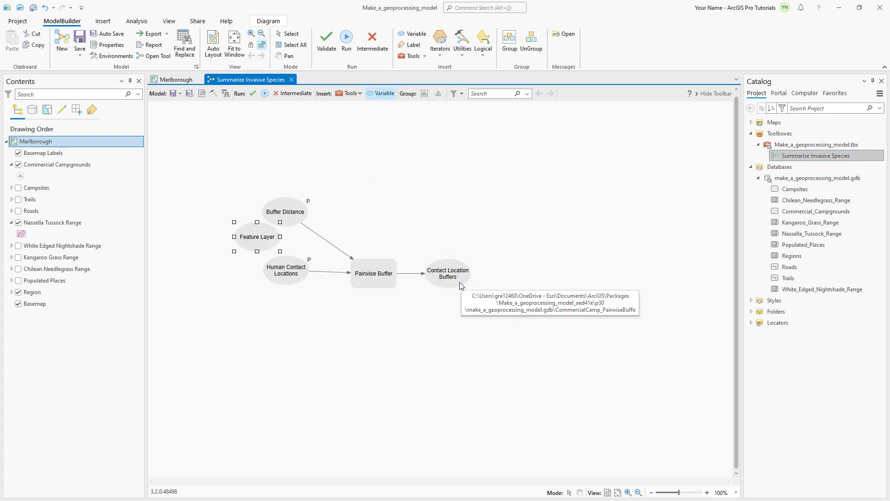
pyautogui.moveTo(264, 228); pyautogui.dragTo(285, 149)
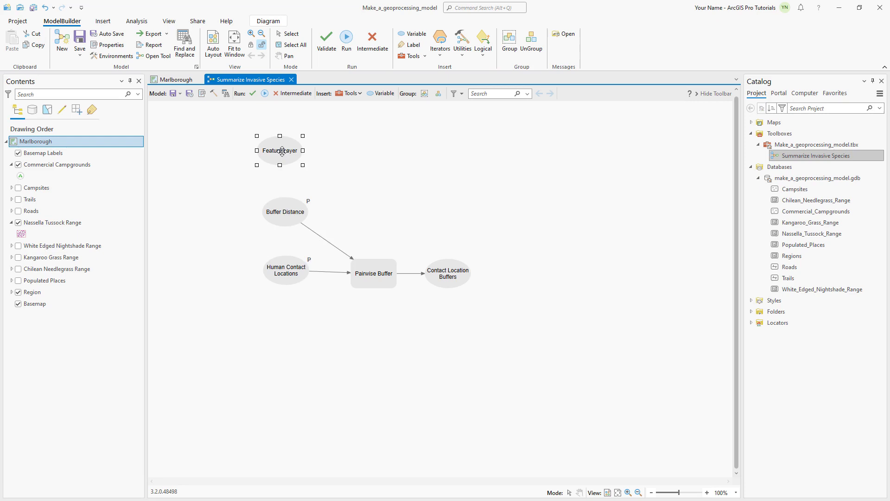
# Step: Rename the variable 'Invasive Species' and make it a model parameter
pyautogui.rightClick(285, 149)
pyautogui.click(320, 207)
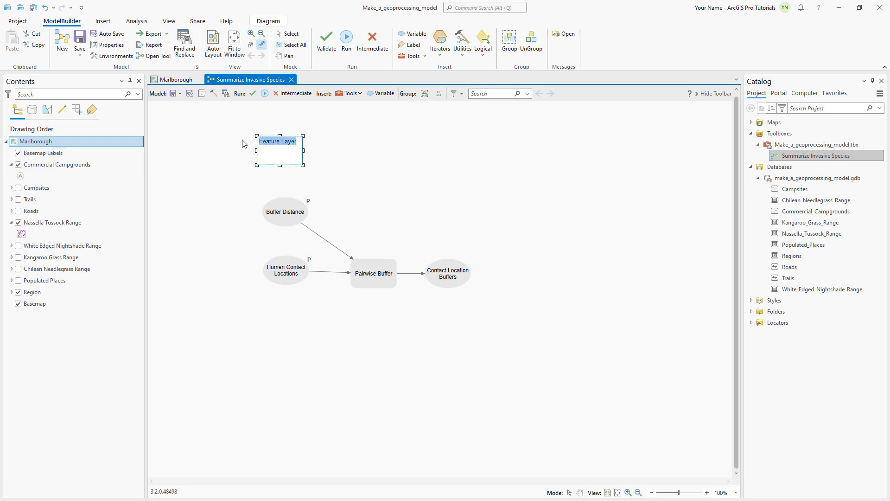
pyautogui.write('Invasive Species')
pyautogui.press('Return')
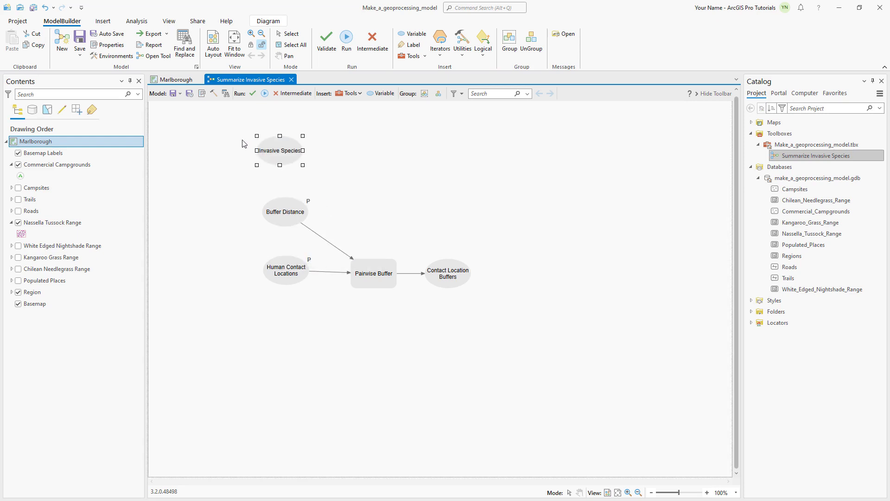
pyautogui.rightClick(279, 151)
pyautogui.click(324, 173)
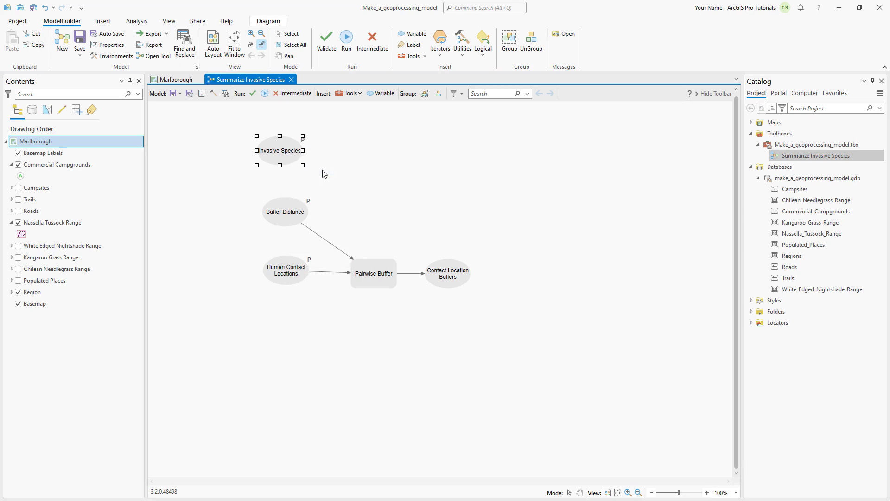
pyautogui.click(348, 93)
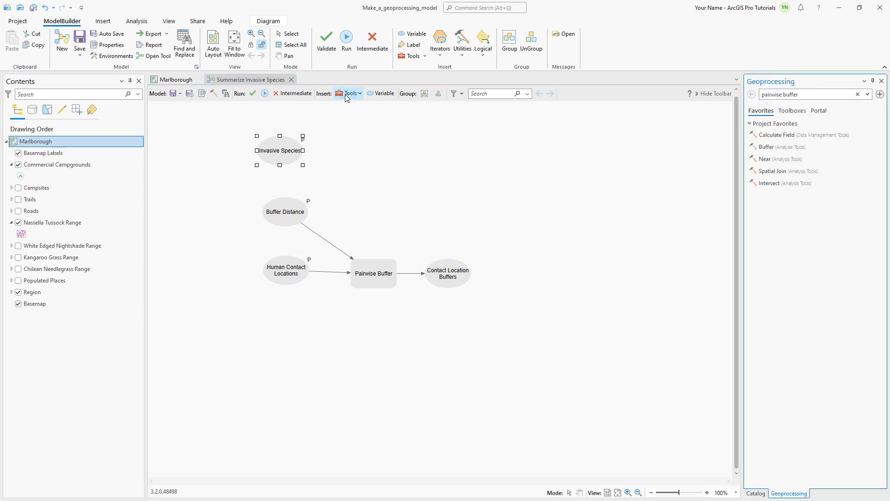
# Step: Search for 'summarize within' and add the Summarize Within tool to the model canvas
pyautogui.click(857, 95)
pyautogui.write('summarize within')
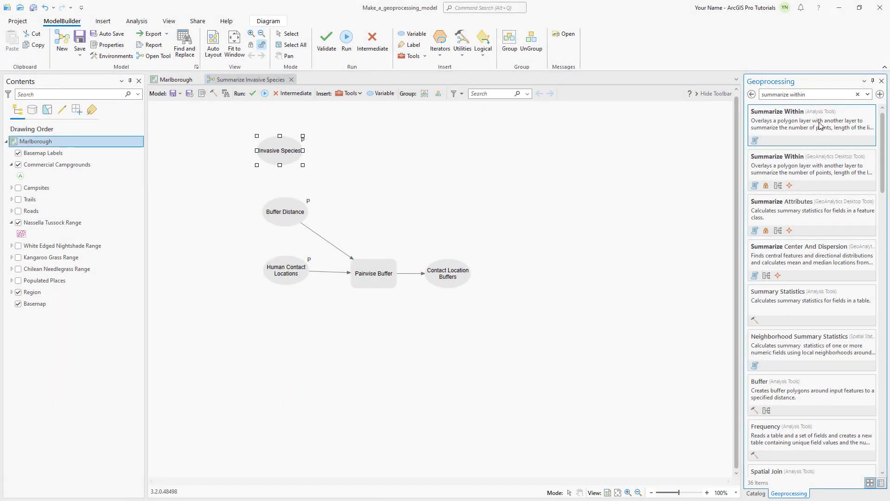
pyautogui.moveTo(820, 126); pyautogui.dragTo(486, 169)
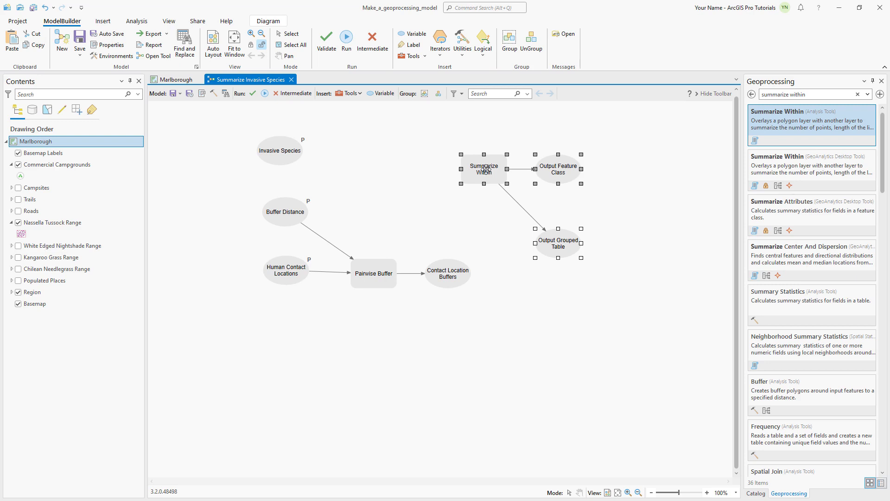
# Step: Connect Invasive Species as Input Summary Features and Contact Location Buffers as Input Polygons
pyautogui.moveTo(288, 150); pyautogui.dragTo(491, 176)
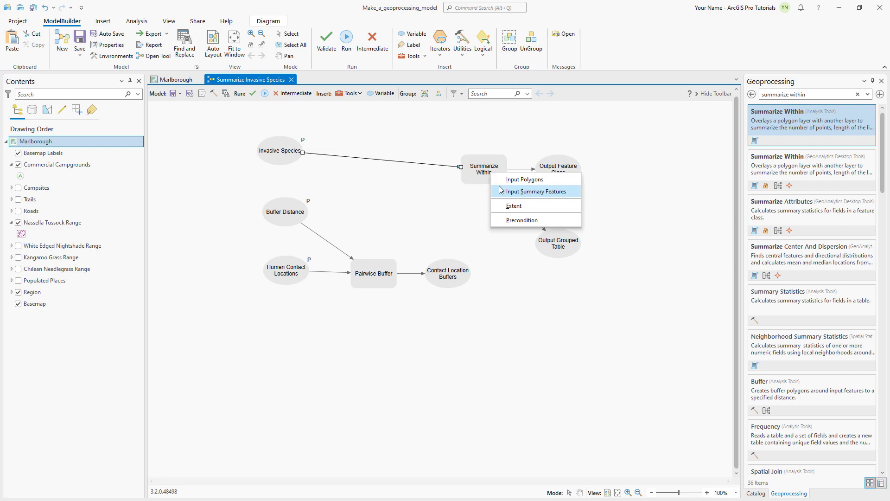
pyautogui.click(500, 190)
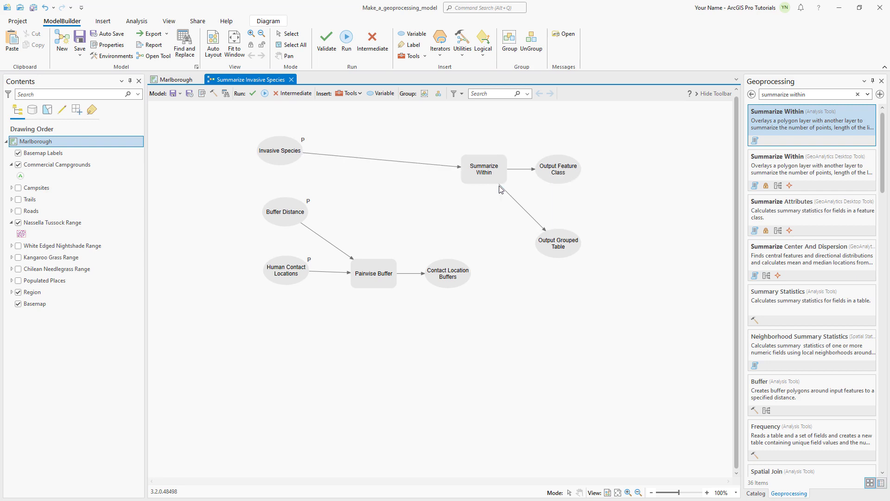
pyautogui.moveTo(462, 259); pyautogui.dragTo(483, 169)
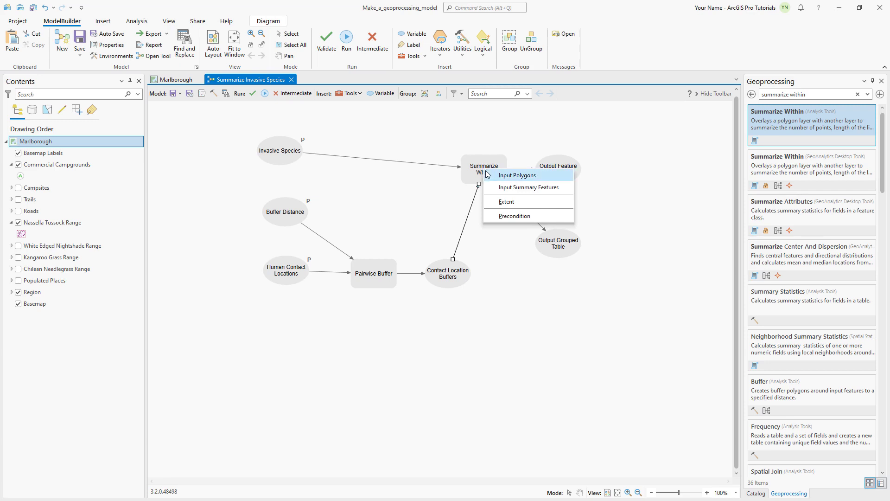
pyautogui.click(488, 176)
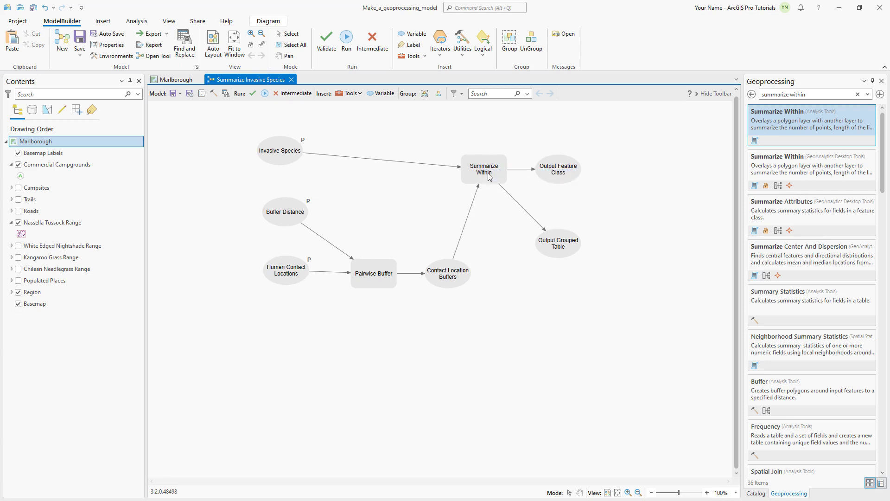
# Step: Make Output Feature Class a model parameter and delete its default output path
pyautogui.rightClick(558, 168)
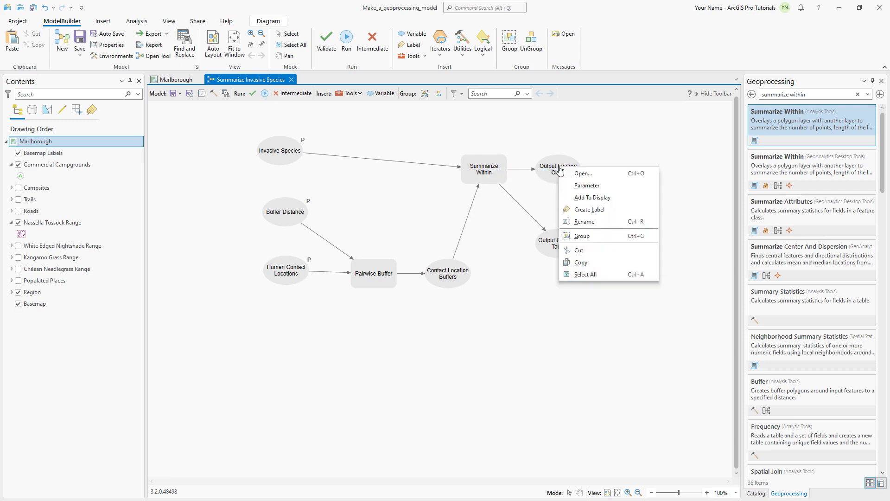
pyautogui.click(565, 185)
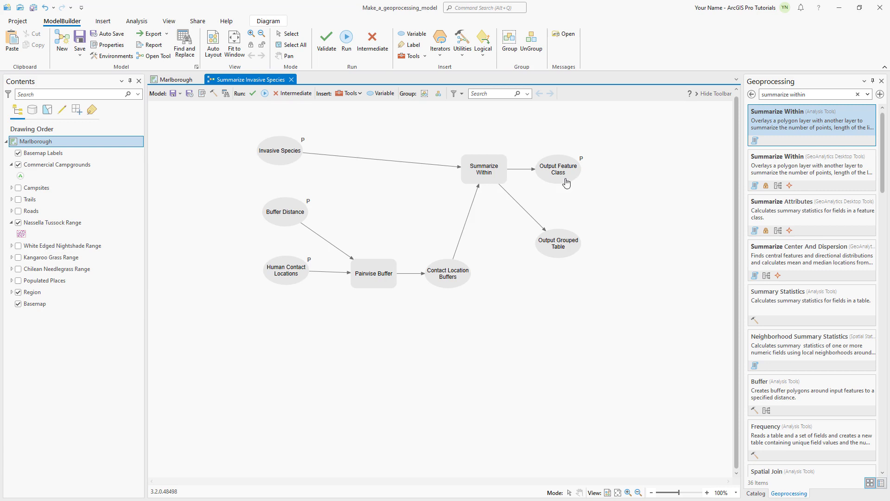
pyautogui.rightClick(563, 170)
pyautogui.click(580, 178)
pyautogui.click(497, 201)
pyautogui.hotkey('ctrl', 'a')
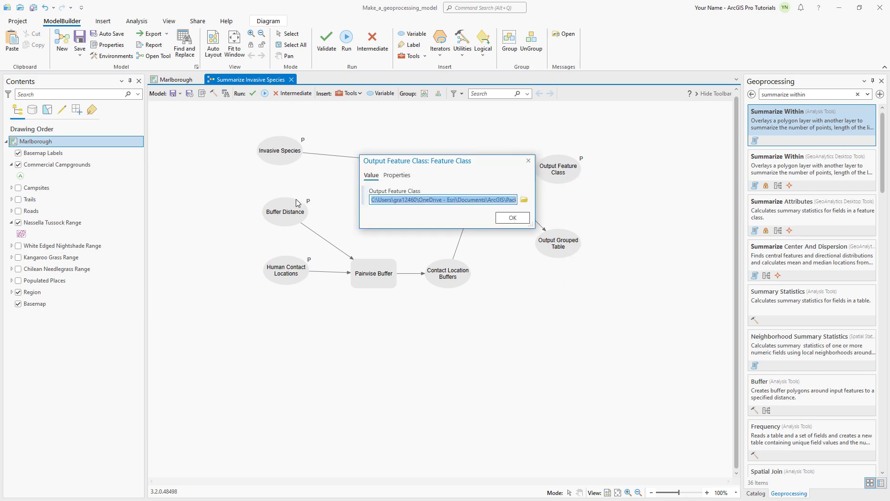
pyautogui.press('BackSpace')
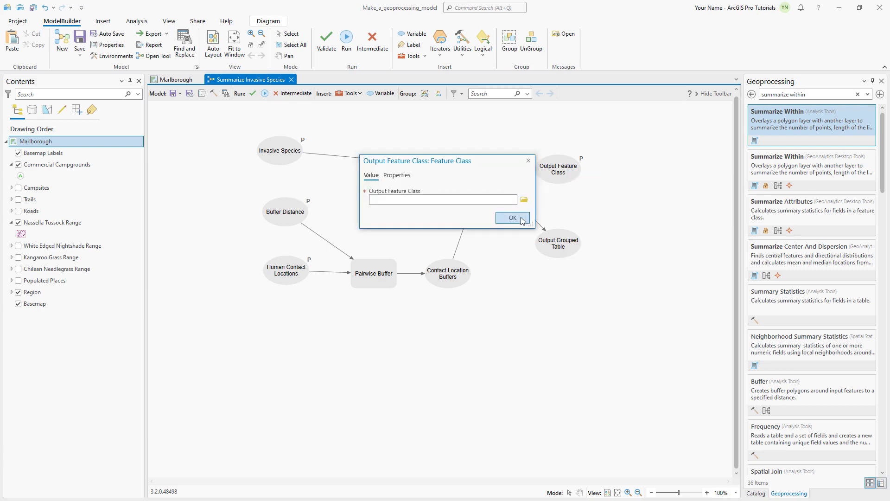
# Step: Expose Summarize Within's Shape Unit as a variable named 'Area Unit of Measure'
pyautogui.click(513, 218)
pyautogui.rightClick(486, 165)
pyautogui.moveTo(570, 209)
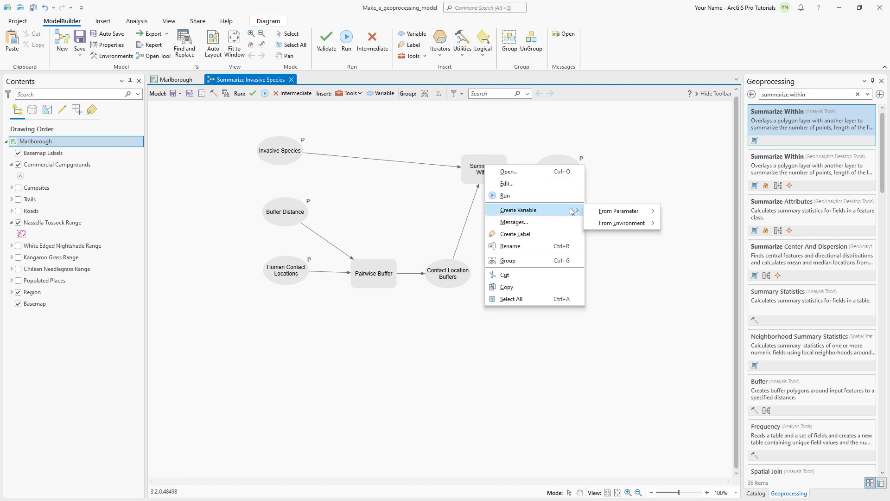
pyautogui.moveTo(612, 212)
pyautogui.click(691, 248)
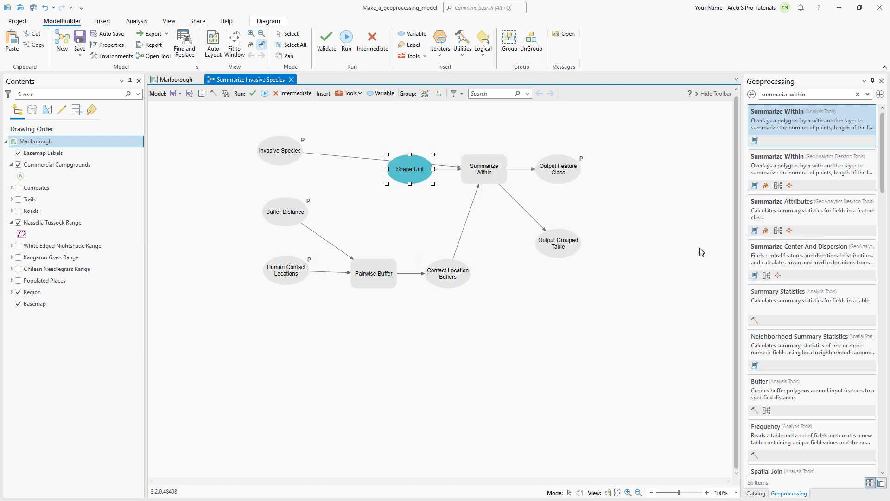
pyautogui.moveTo(414, 169); pyautogui.dragTo(405, 204)
pyautogui.rightClick(404, 205)
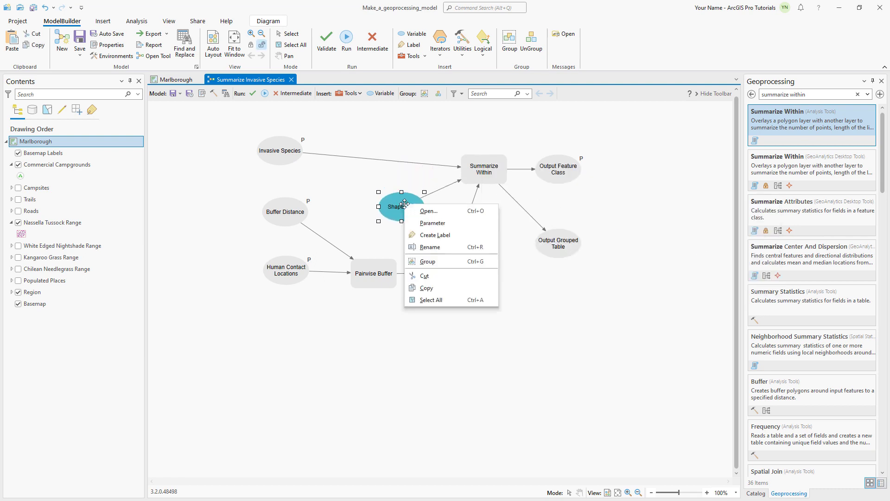
pyautogui.click(427, 252)
pyautogui.write('A')
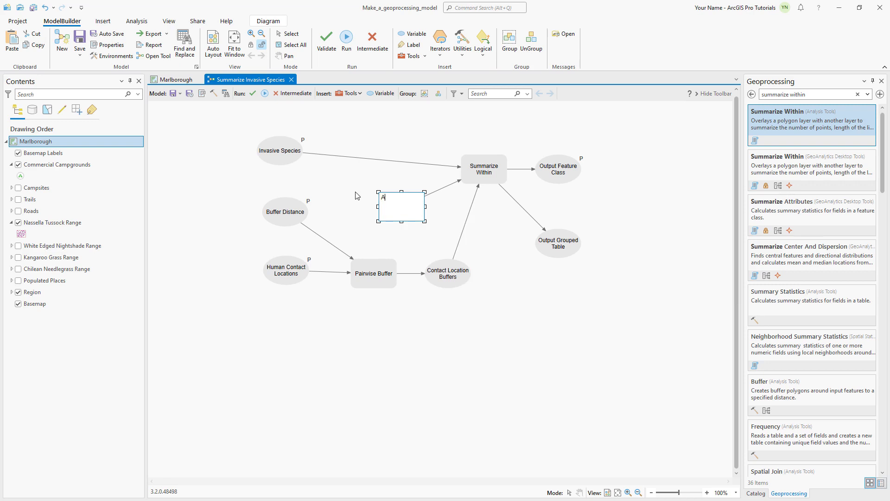
pyautogui.write('rea Unit of Measure')
pyautogui.press('Return')
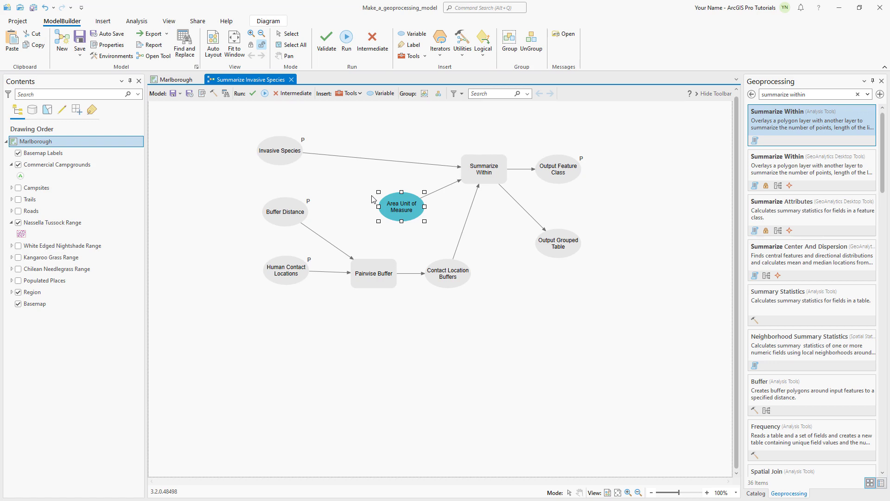
# Step: Set Area Unit of Measure to Hectares and make it a model parameter
pyautogui.rightClick(405, 206)
pyautogui.click(422, 225)
pyautogui.click(368, 221)
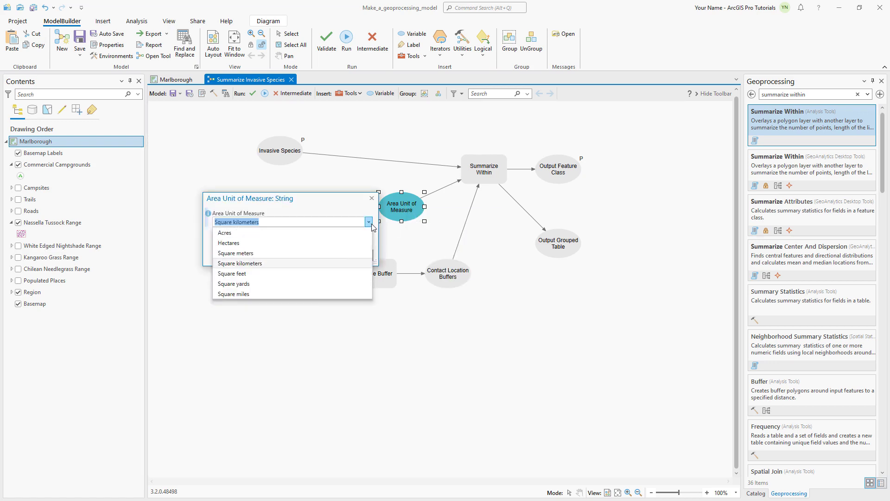
pyautogui.click(279, 242)
pyautogui.click(357, 255)
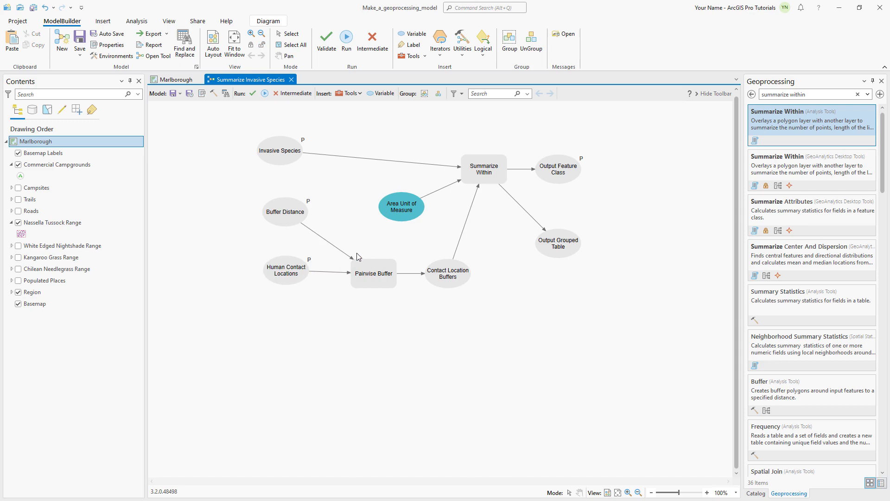
pyautogui.rightClick(400, 212)
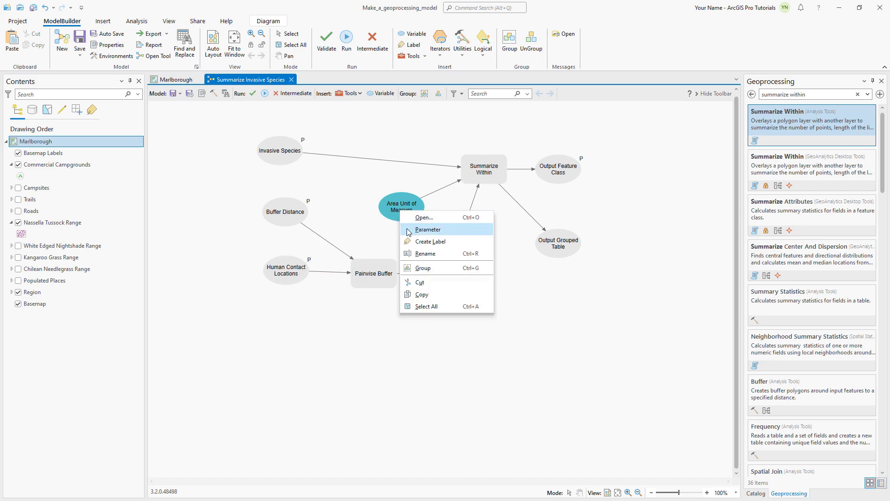
pyautogui.click(408, 229)
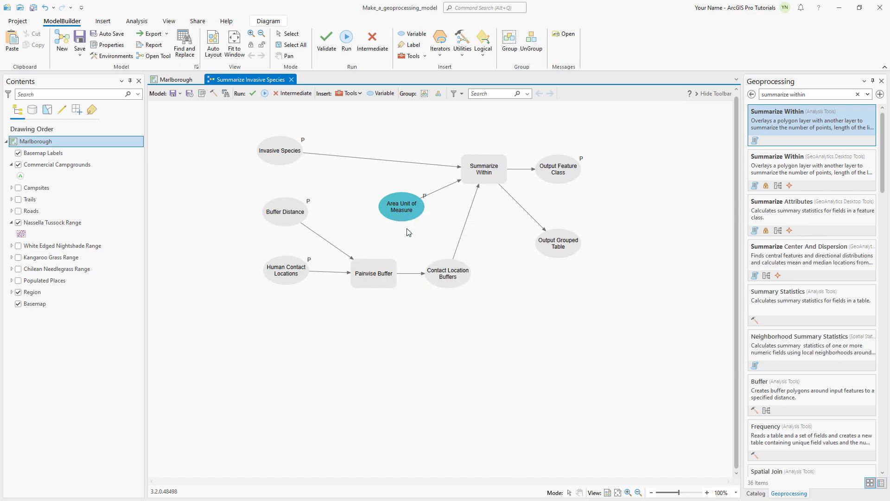
# Step: Auto-layout and save the model, then preview its five-parameter tool form
pyautogui.click(216, 44)
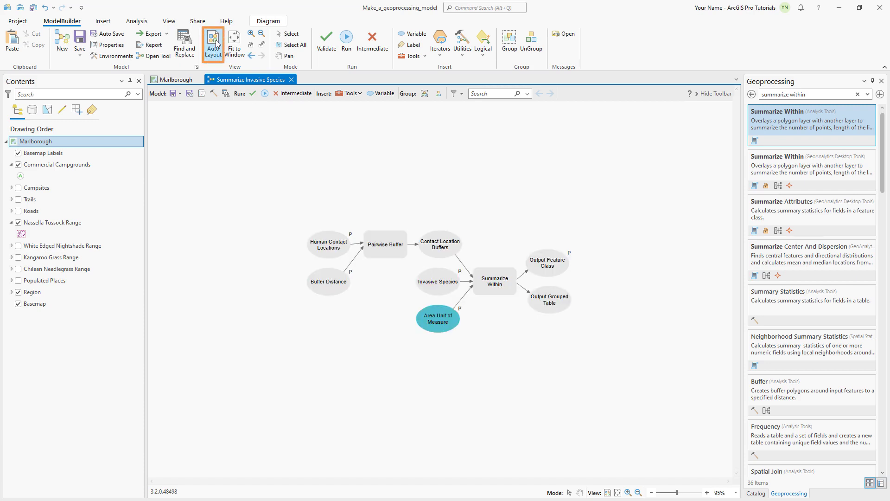
pyautogui.click(173, 93)
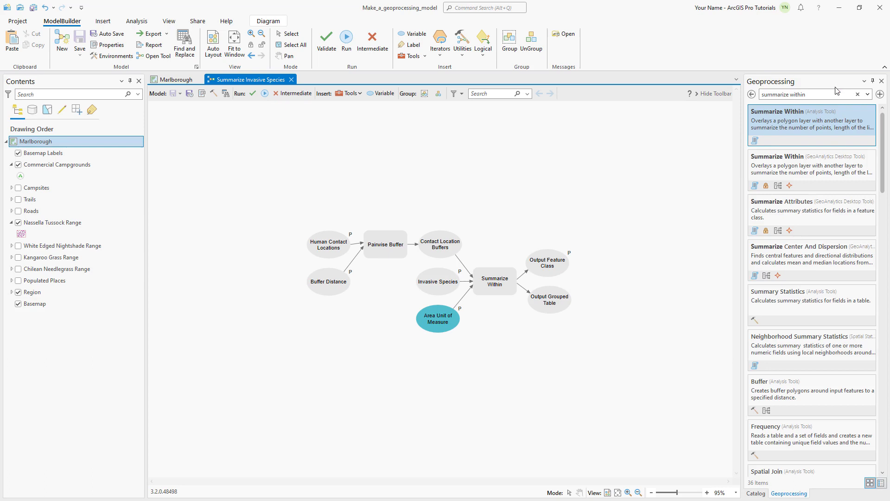
pyautogui.click(882, 80)
pyautogui.doubleClick(816, 154)
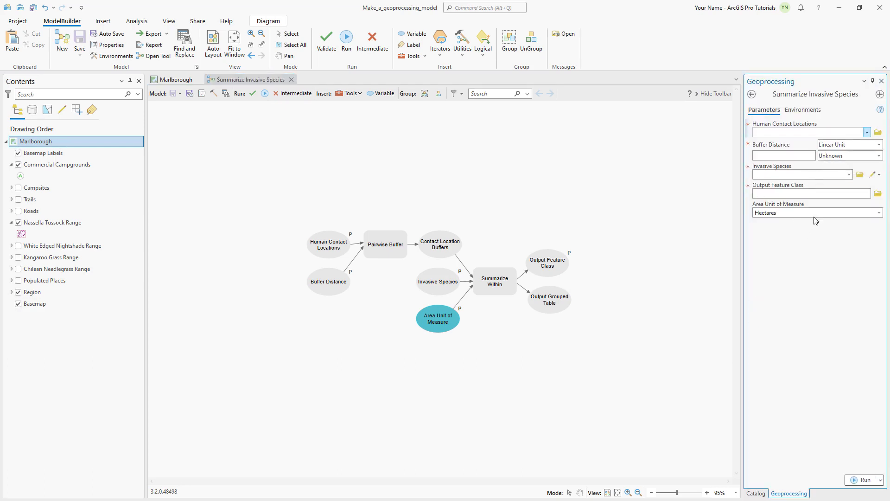
pyautogui.click(881, 81)
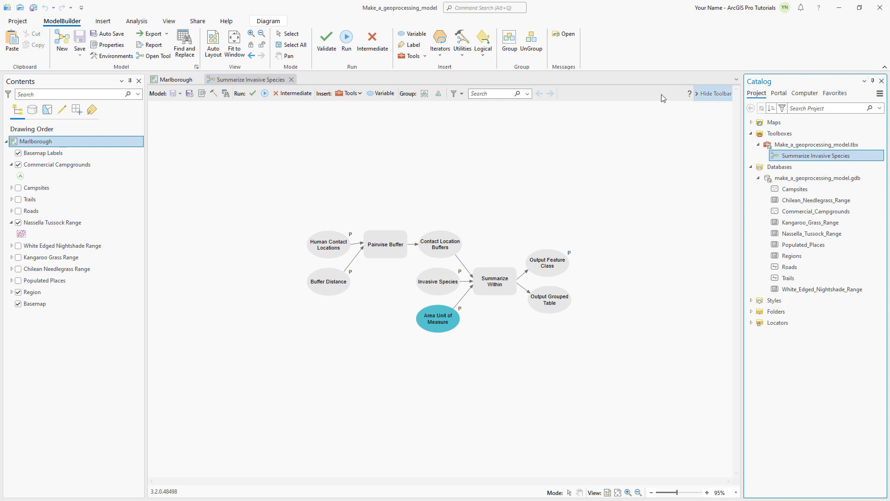
# Step: In the model's parameter list, move Area Unit of Measure above Output Feature Class
pyautogui.click(203, 94)
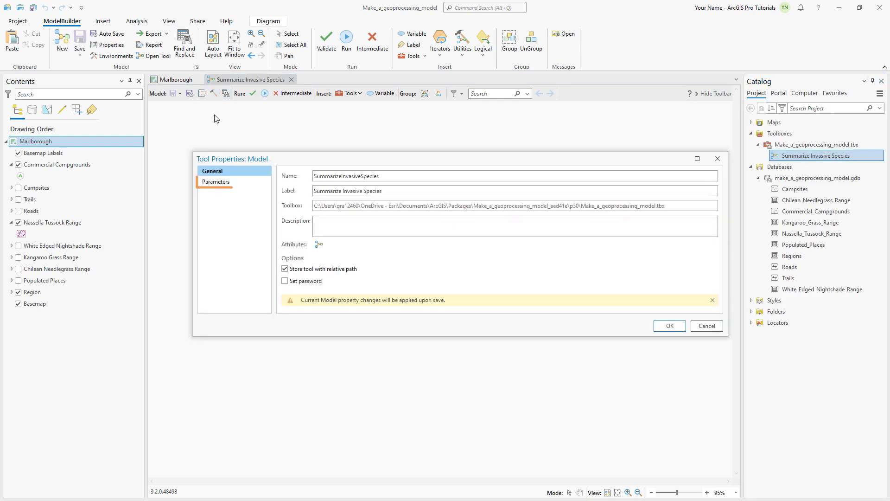
pyautogui.click(229, 182)
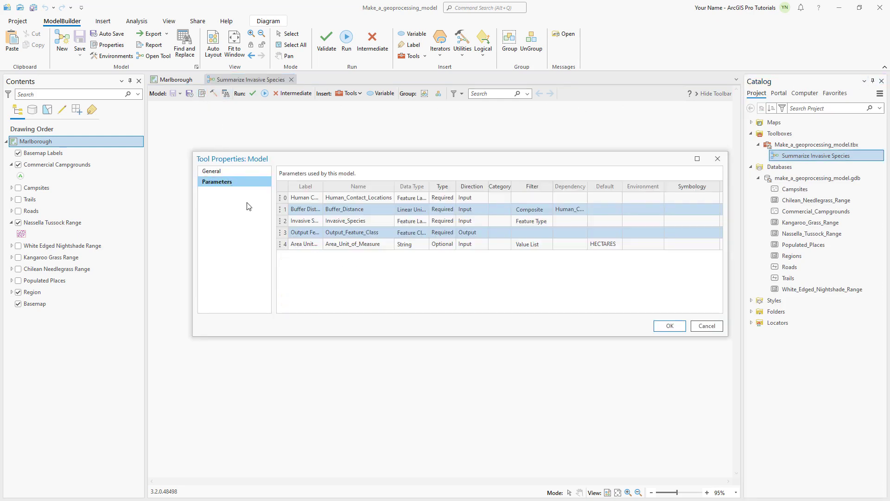
pyautogui.moveTo(281, 244); pyautogui.dragTo(286, 231)
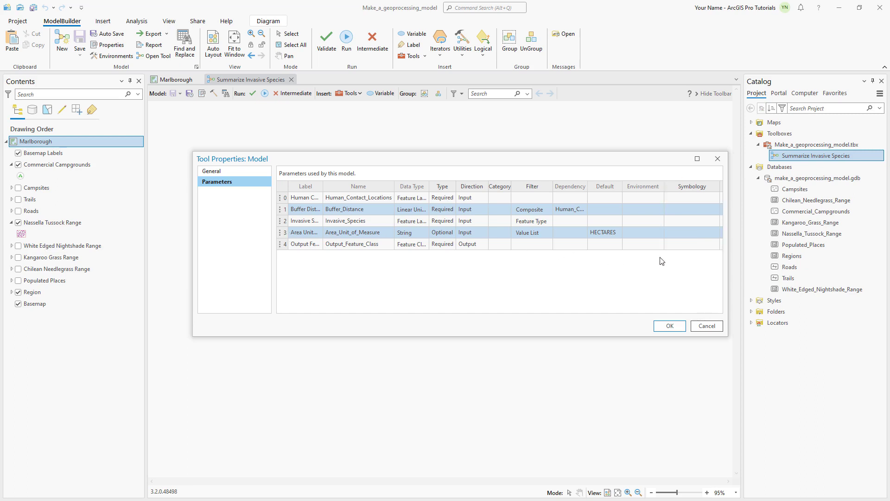
# Step: Set Output Feature Class symbology to commondata\userdata\BufferSymbol.lyrx and apply the properties
pyautogui.click(700, 245)
pyautogui.click(714, 244)
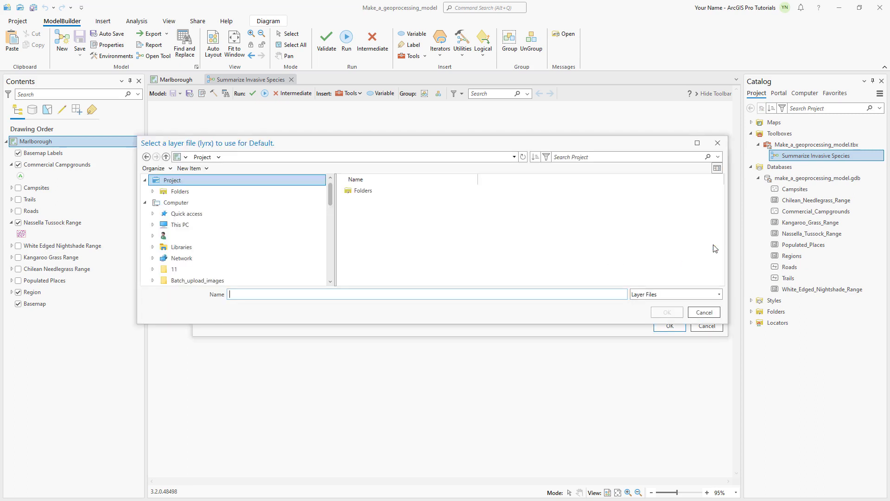
pyautogui.doubleClick(414, 192)
pyautogui.doubleClick(414, 192)
pyautogui.doubleClick(414, 193)
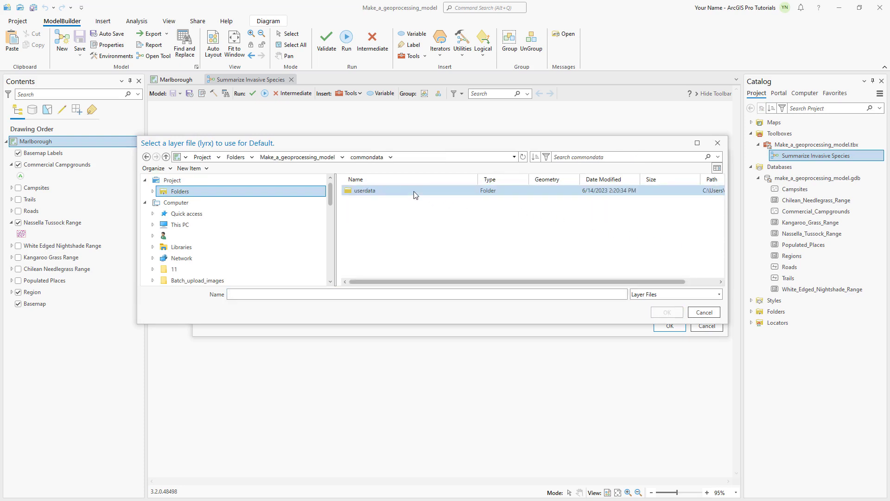
pyautogui.doubleClick(414, 193)
pyautogui.click(415, 191)
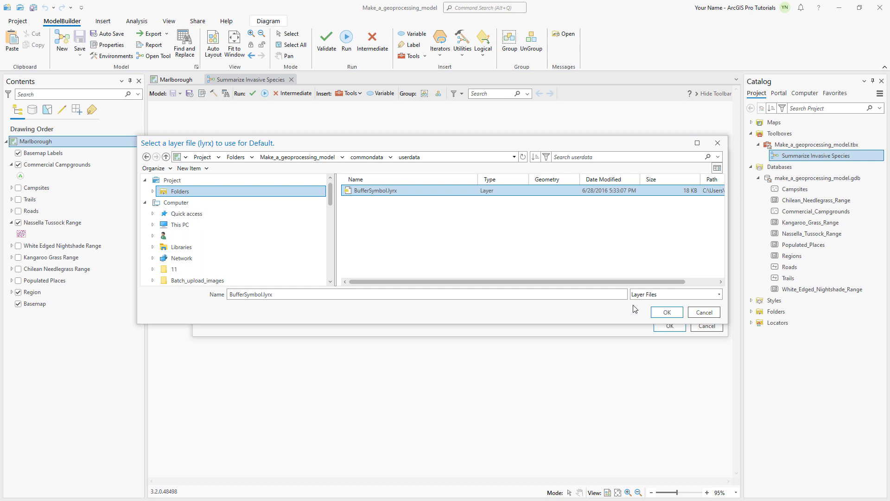
pyautogui.click(655, 312)
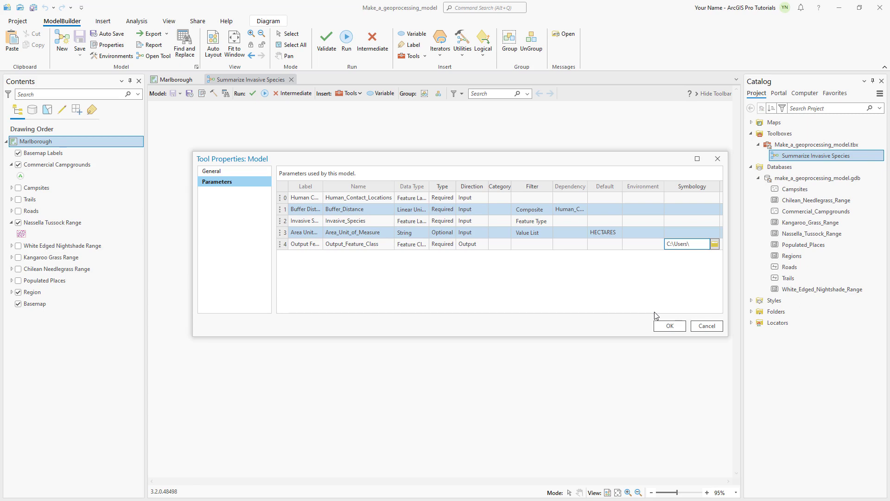
pyautogui.click(668, 327)
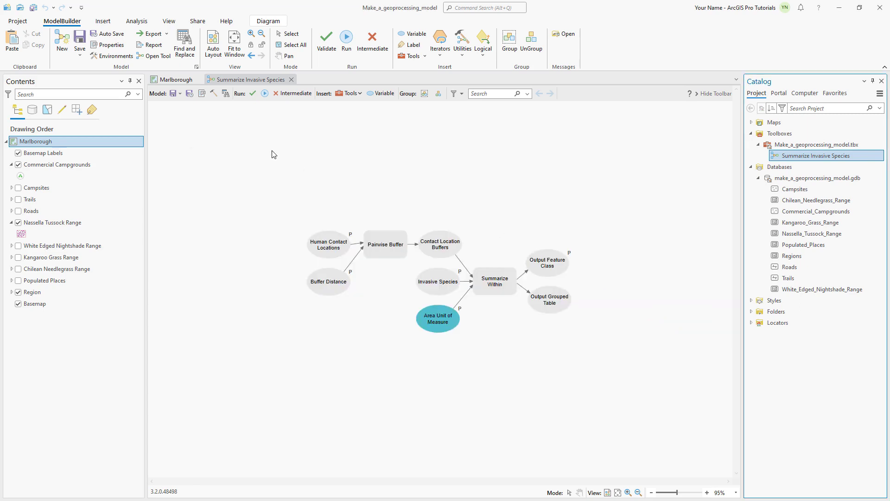
# Step: Save the Summarize Invasive Species model with its reordered parameters and output symbology
pyautogui.click(174, 93)
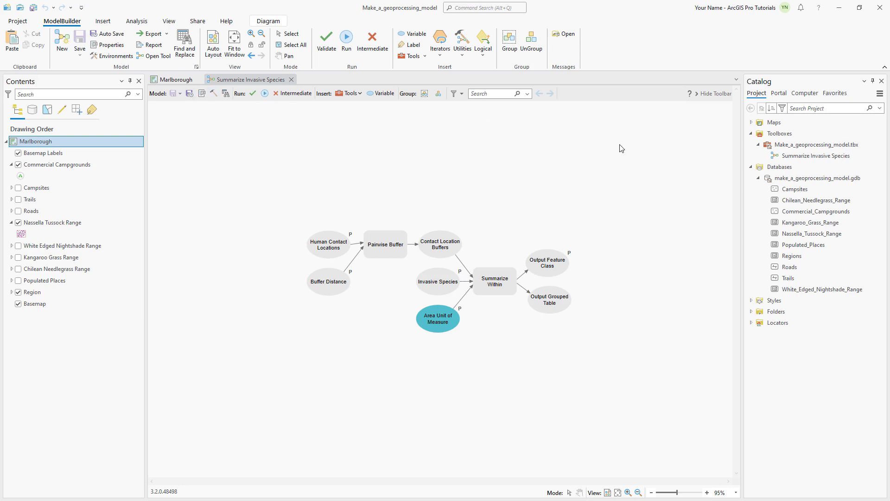
# Step: Create the Model_output.gdb file geodatabase under Databases and make it the project default
pyautogui.rightClick(791, 171)
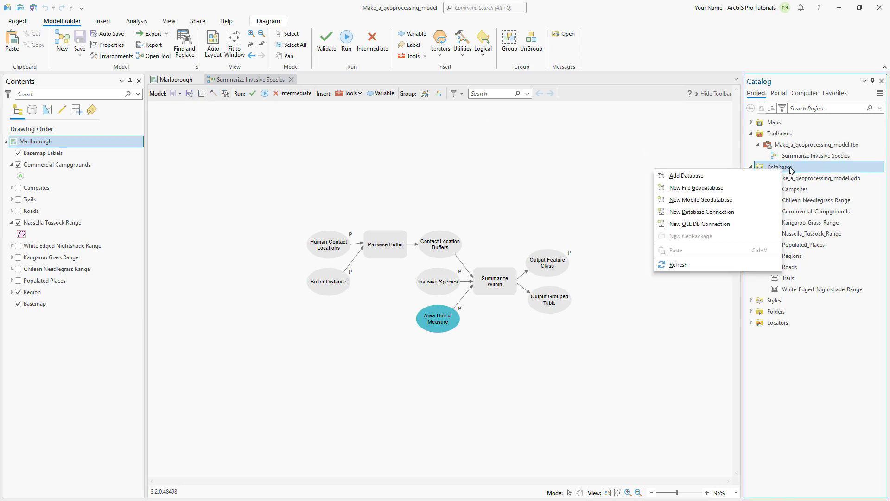
pyautogui.click(749, 186)
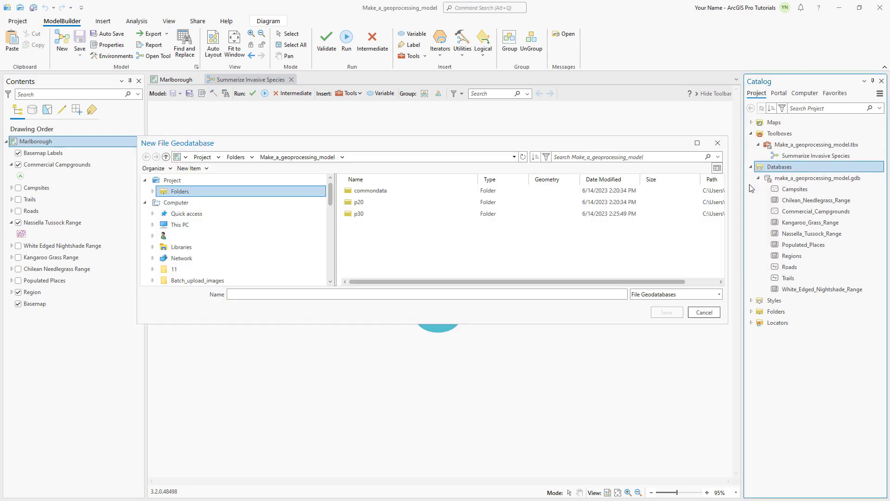
pyautogui.write('Model_output')
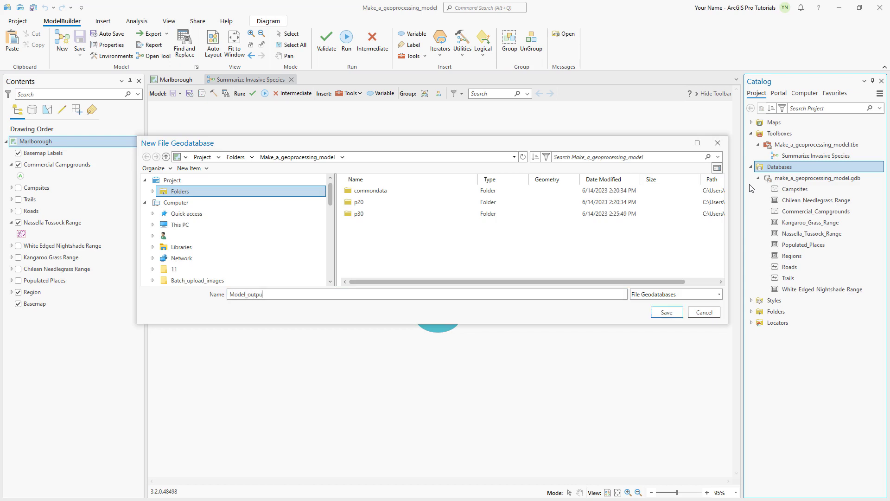
pyautogui.click(671, 314)
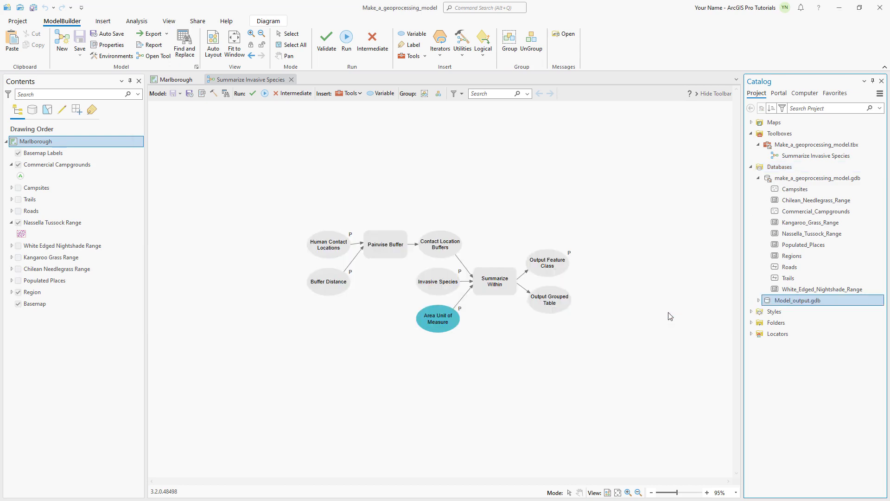
pyautogui.rightClick(794, 301)
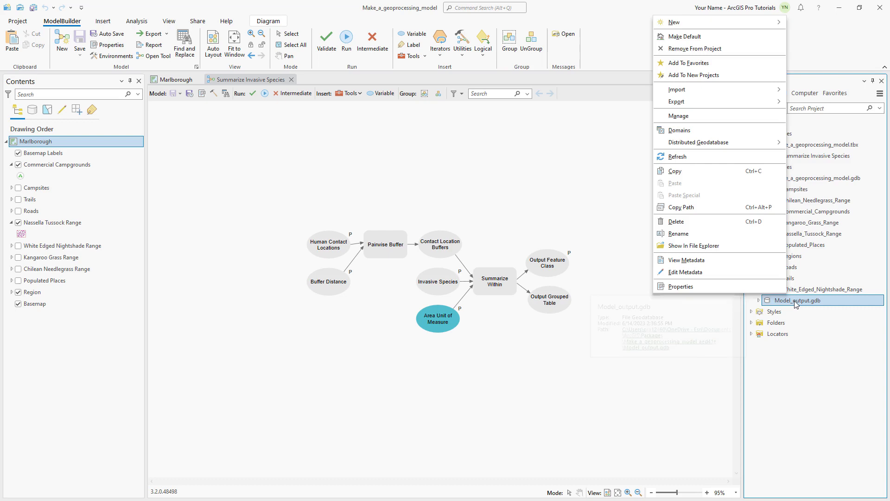
pyautogui.click(716, 37)
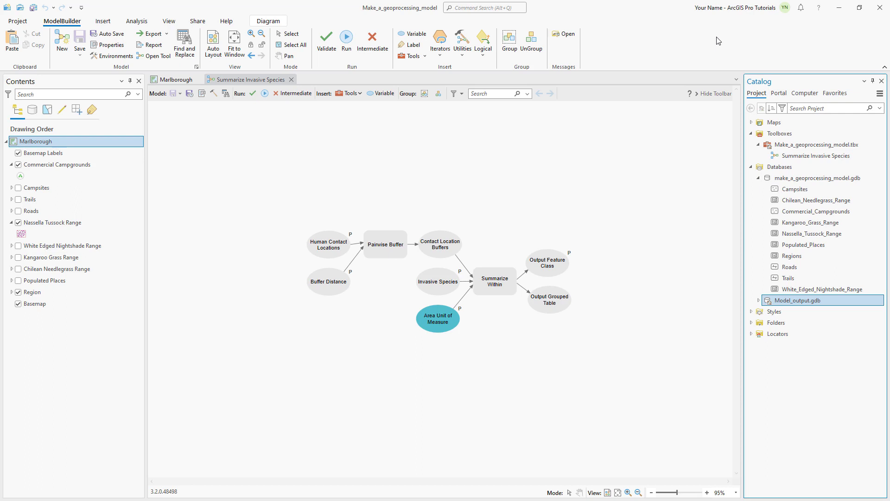
# Step: Open the Summarize Invasive Species tool and show only Campsites and White Edged Nightshade Range around D'Urville Island
pyautogui.doubleClick(802, 156)
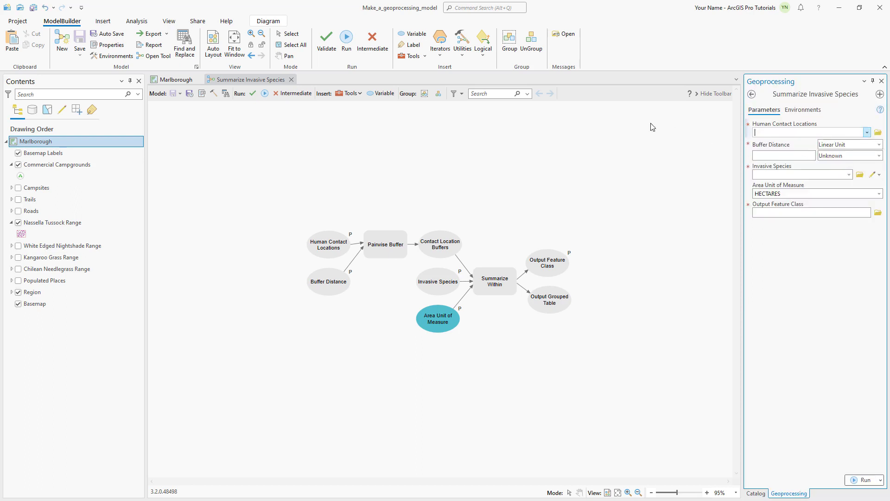
pyautogui.click(292, 80)
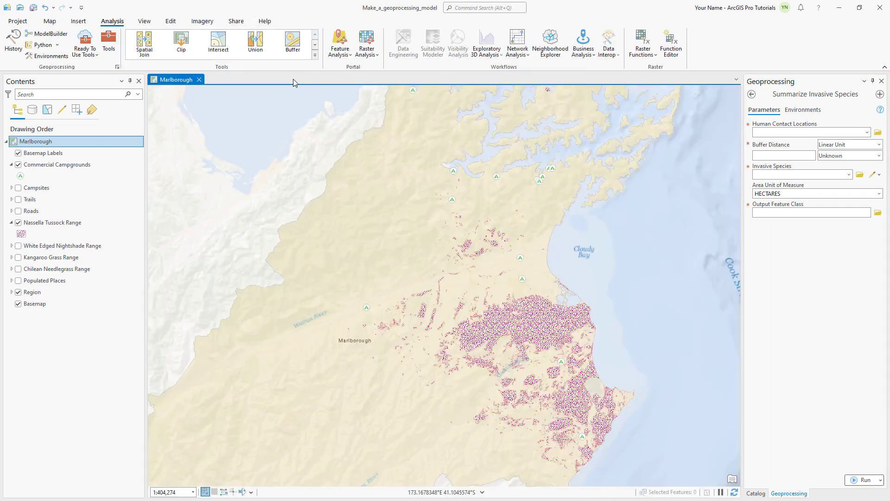
pyautogui.click(18, 165)
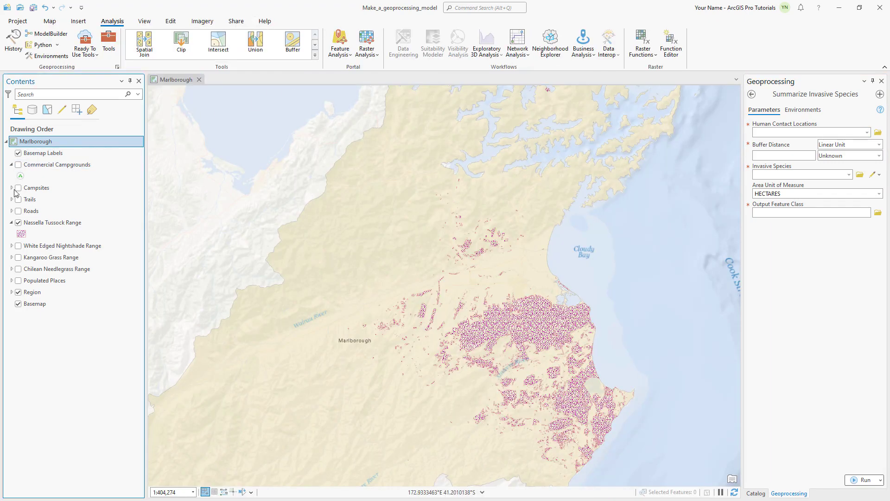
pyautogui.click(19, 223)
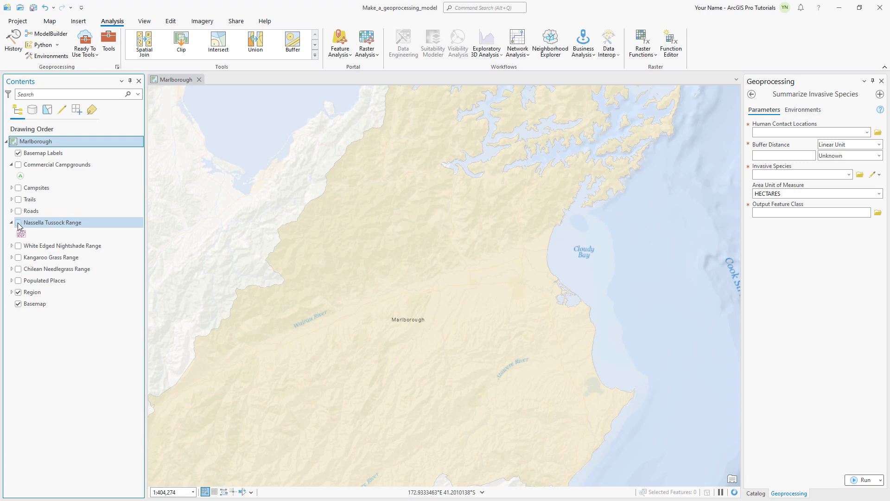
pyautogui.click(18, 188)
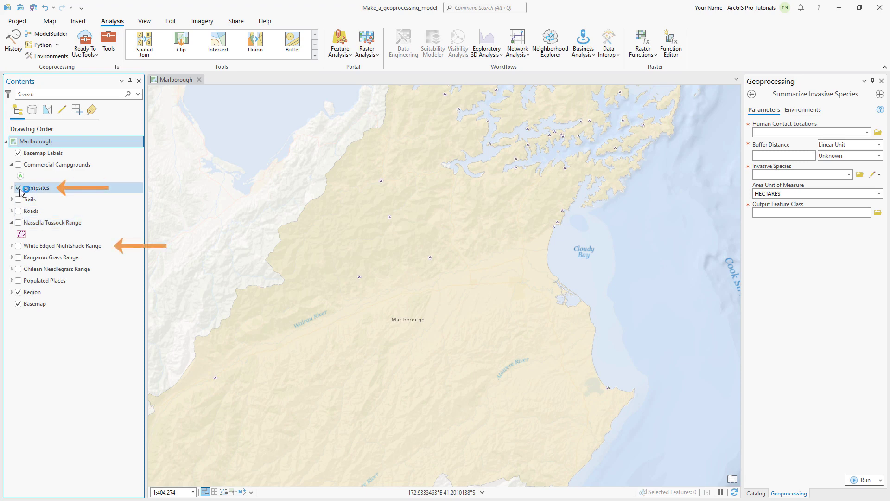
pyautogui.click(19, 246)
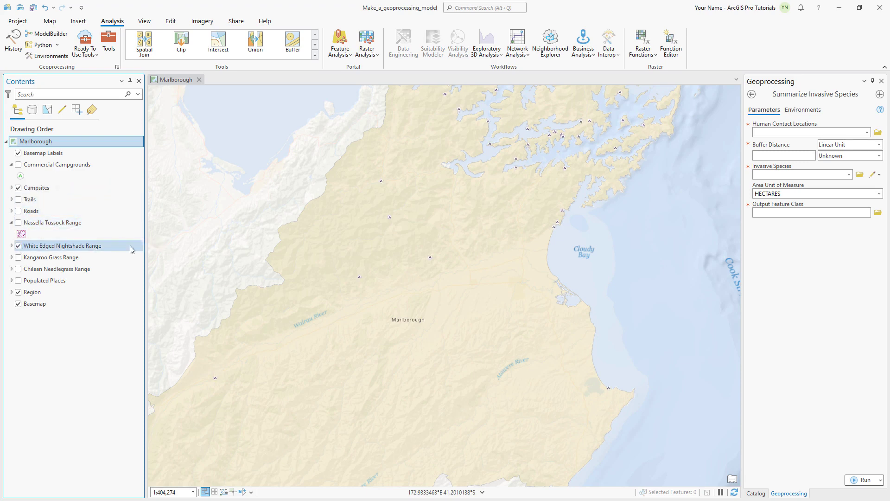
pyautogui.moveTo(479, 227); pyautogui.dragTo(419, 416)
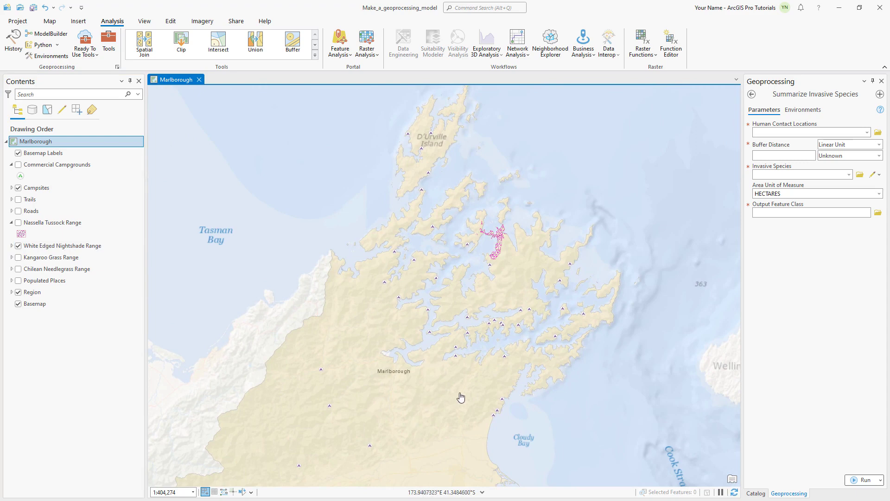
# Step: Set Campsites, a 1.5 Kilometers buffer, White Edged Nightshade Range, and output Nightshade_Near_Campsites
pyautogui.click(867, 133)
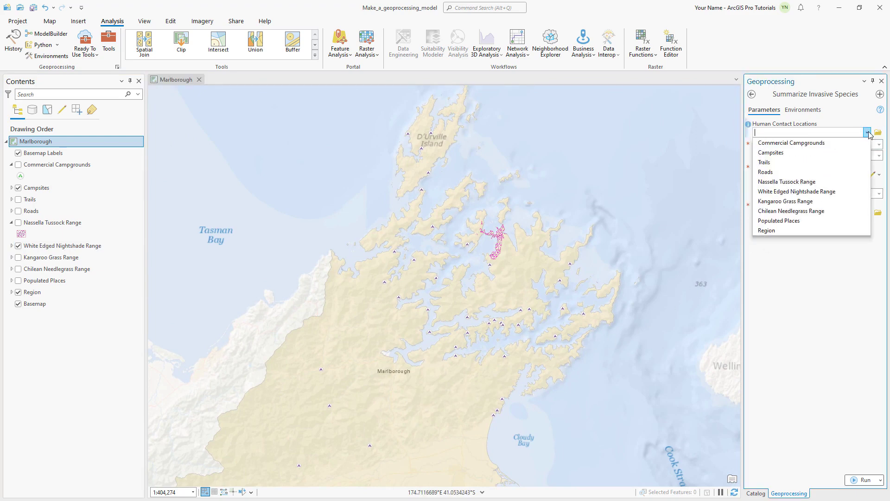
pyautogui.click(855, 153)
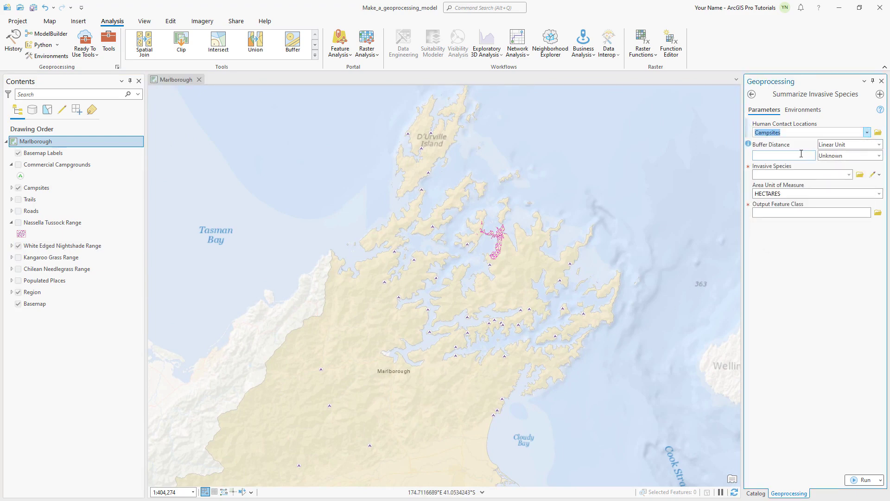
pyautogui.click(801, 154)
pyautogui.write('1.5')
pyautogui.click(879, 156)
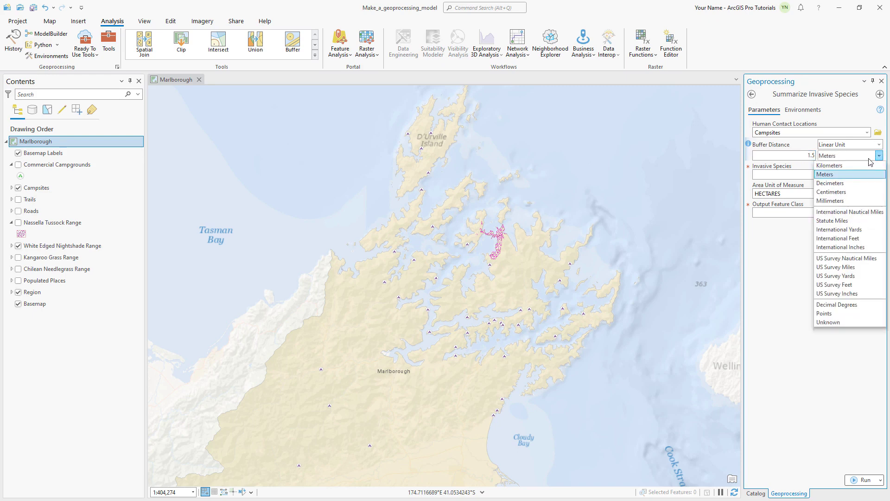
pyautogui.click(852, 176)
pyautogui.click(852, 175)
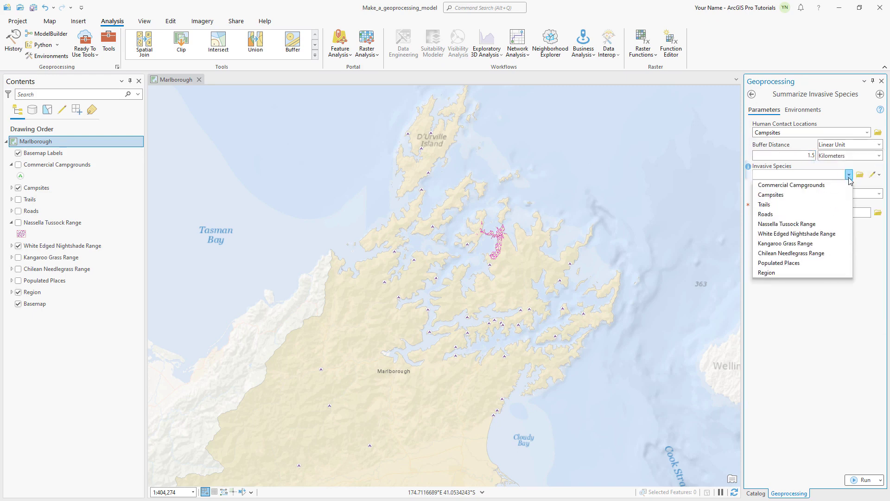
pyautogui.click(844, 235)
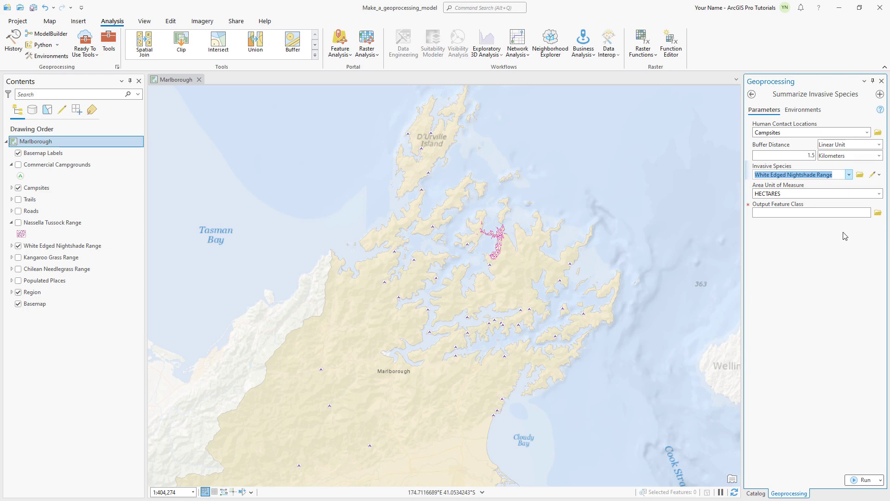
pyautogui.click(834, 214)
pyautogui.write('Nightshade_Near')
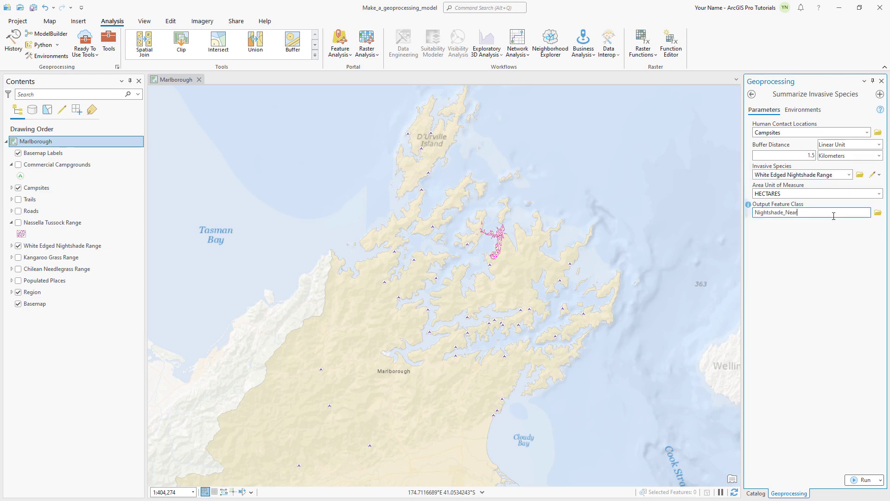
pyautogui.write('_Campsites')
# Step: Run the tool to produce the Nightshade_Near_Campsites layer
pyautogui.click(863, 480)
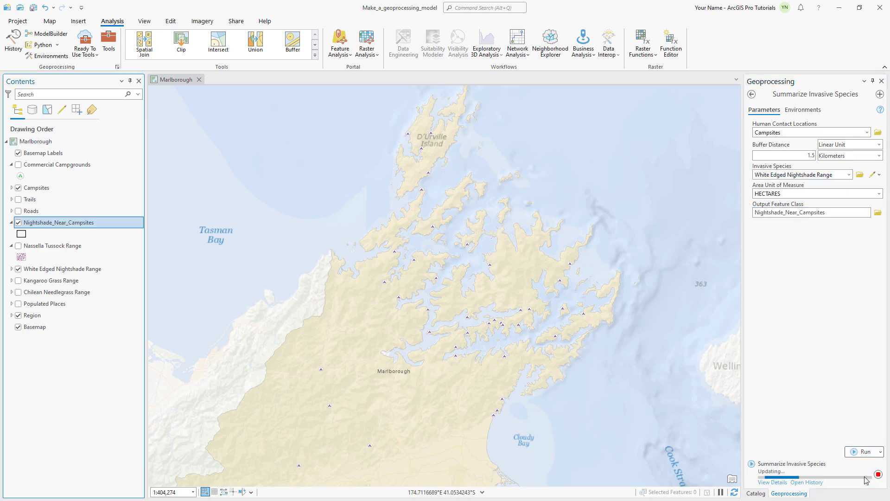
pyautogui.scroll(3, 480, 265)
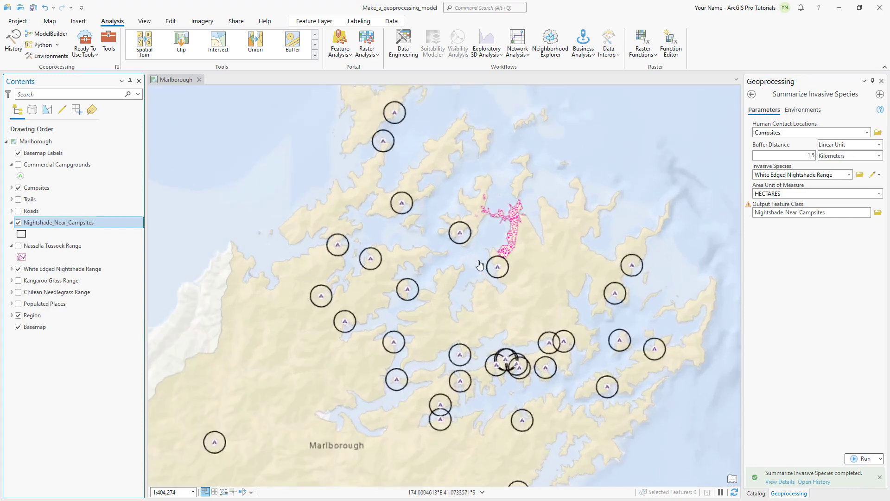
pyautogui.scroll(1, 480, 265)
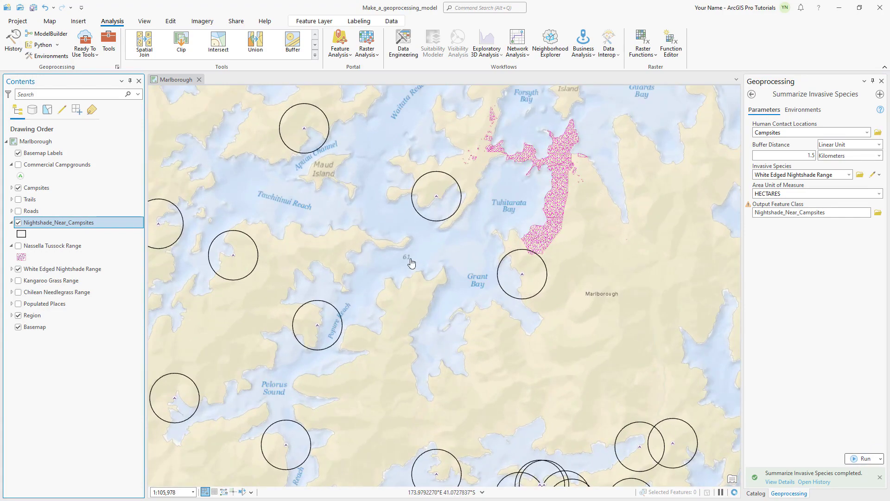
# Step: Sort Nightshade_Near_Campsites by Summarized Area descending, showing Waimaru Campsite at 7.351577 hectares, then close the table
pyautogui.rightClick(96, 221)
pyautogui.click(107, 216)
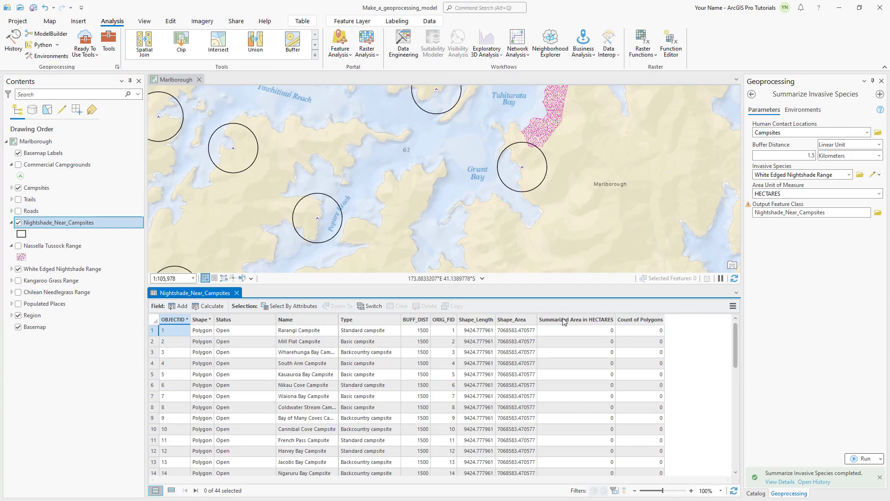
pyautogui.click(567, 319)
pyautogui.rightClick(568, 320)
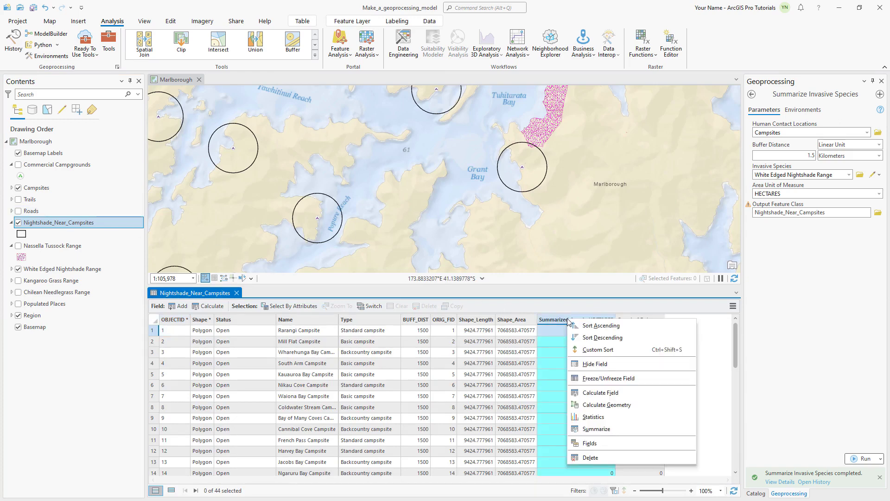
pyautogui.click(578, 338)
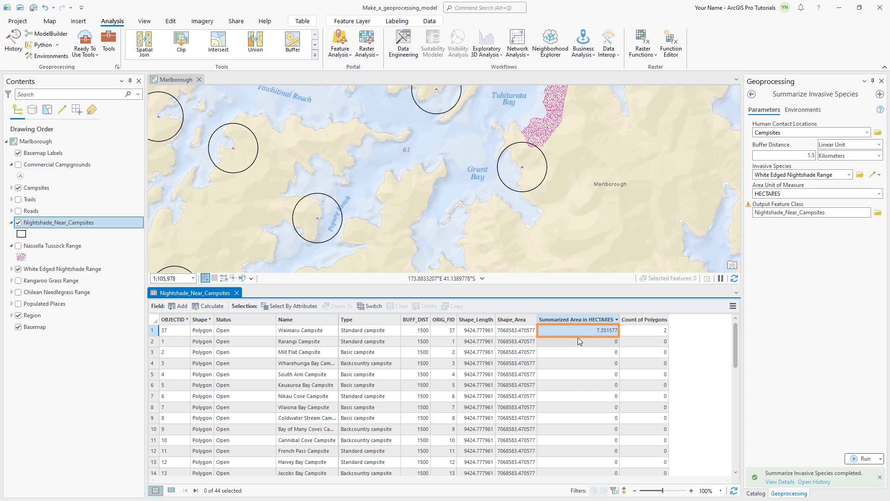
pyautogui.click(236, 292)
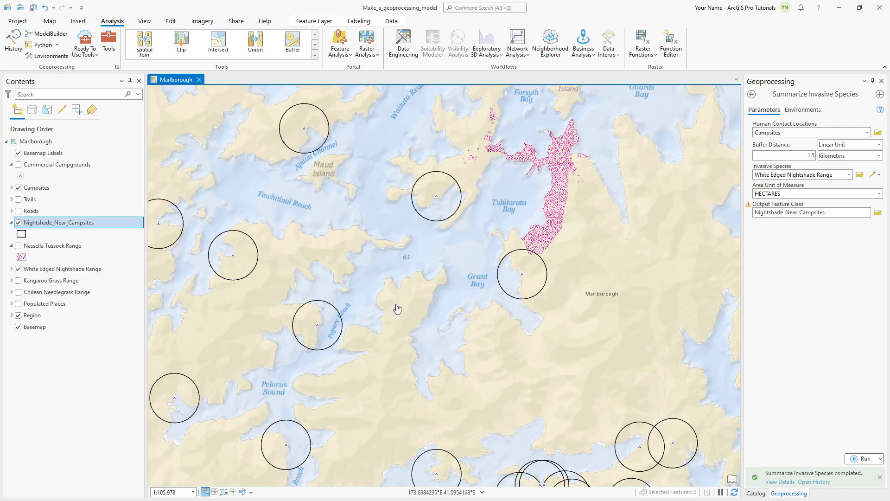
# Step: Open the Summarize Invasive Species tool's help page in the browser
pyautogui.click(814, 438)
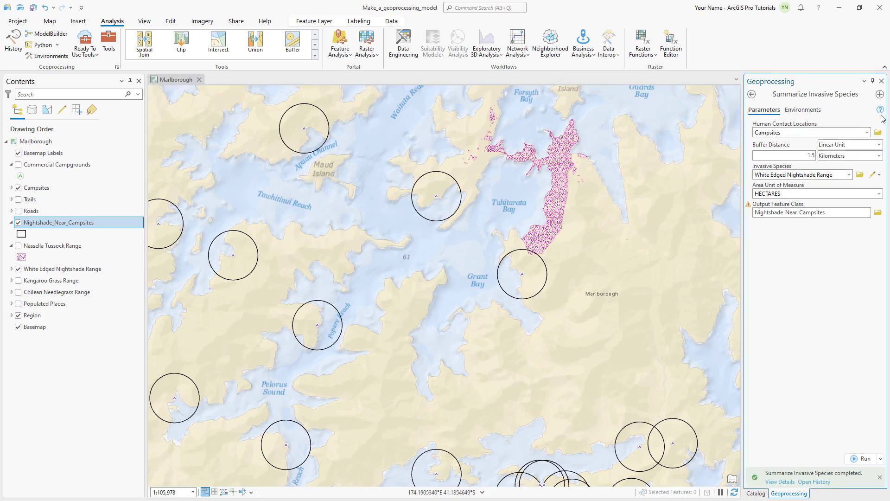
pyautogui.moveTo(881, 112)
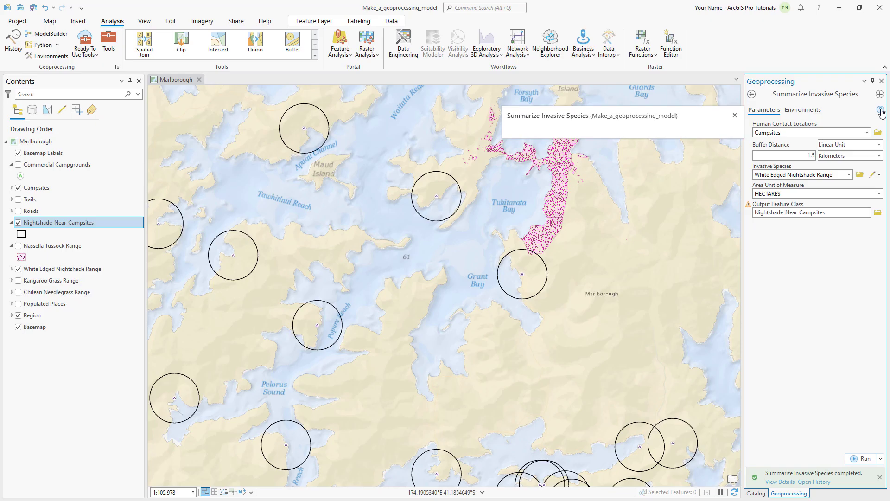
pyautogui.click(881, 112)
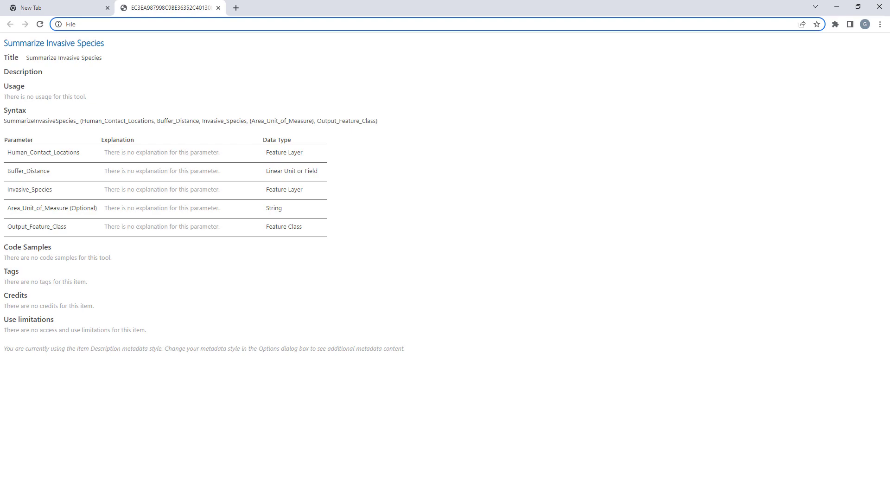
# Step: Edit the model's metadata from Catalog, expand the Area_Unit_of_Measure syntax entry, and save it
pyautogui.click(879, 8)
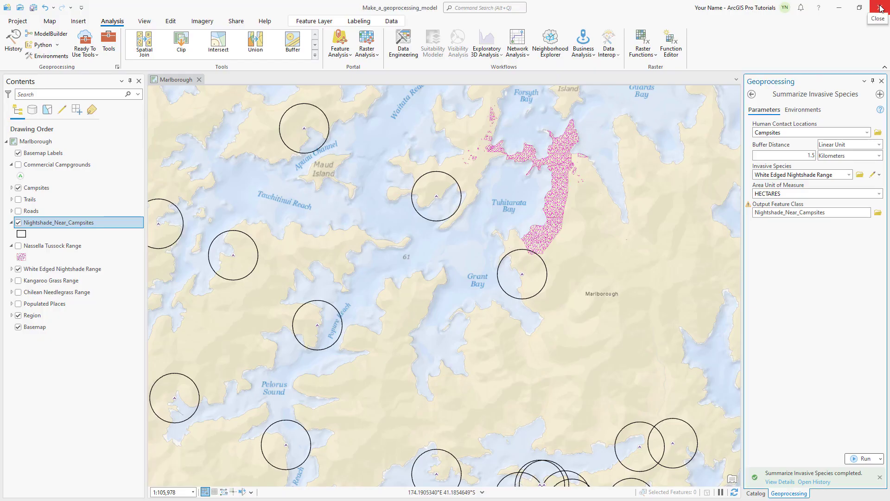
pyautogui.click(756, 493)
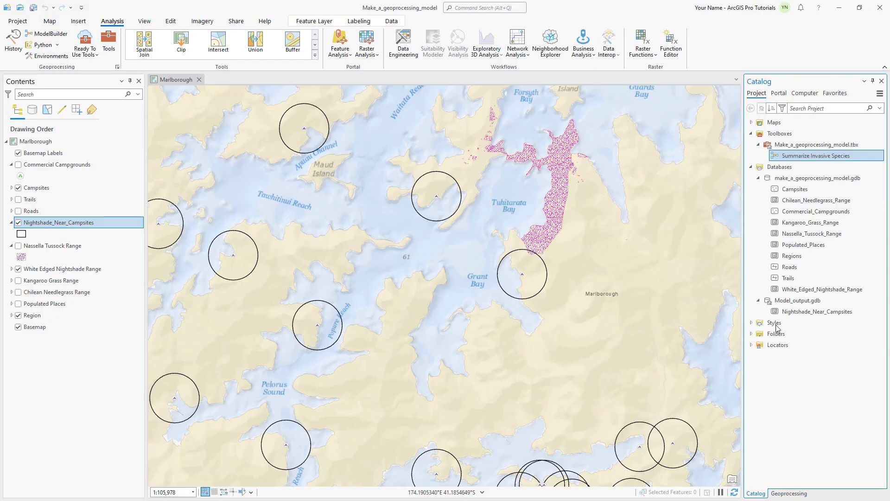
pyautogui.rightClick(804, 160)
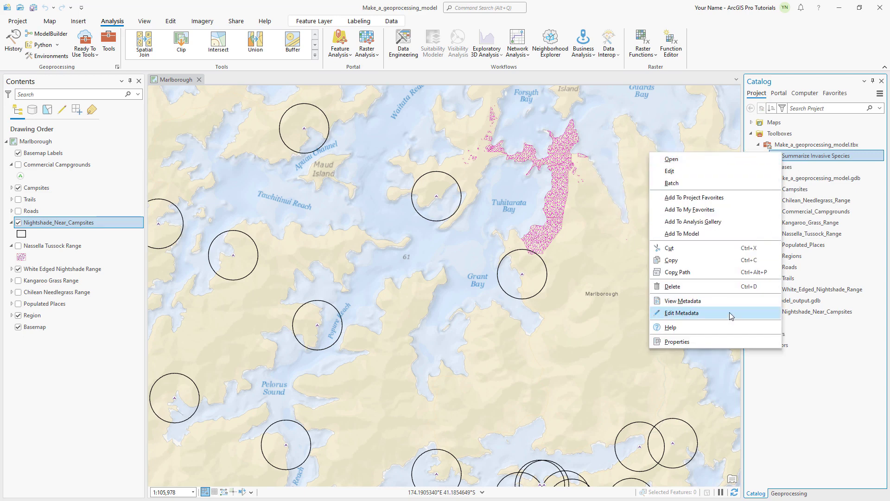
pyautogui.click(716, 312)
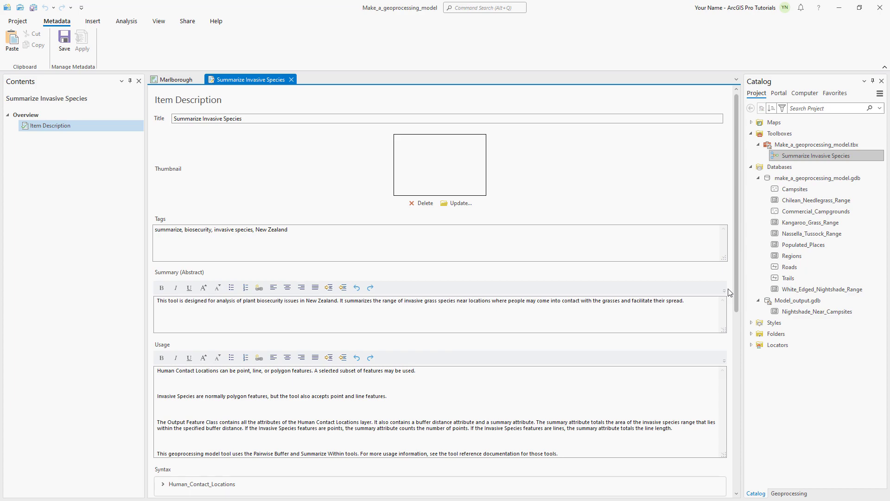
pyautogui.scroll(-5, 730, 292)
pyautogui.click(165, 330)
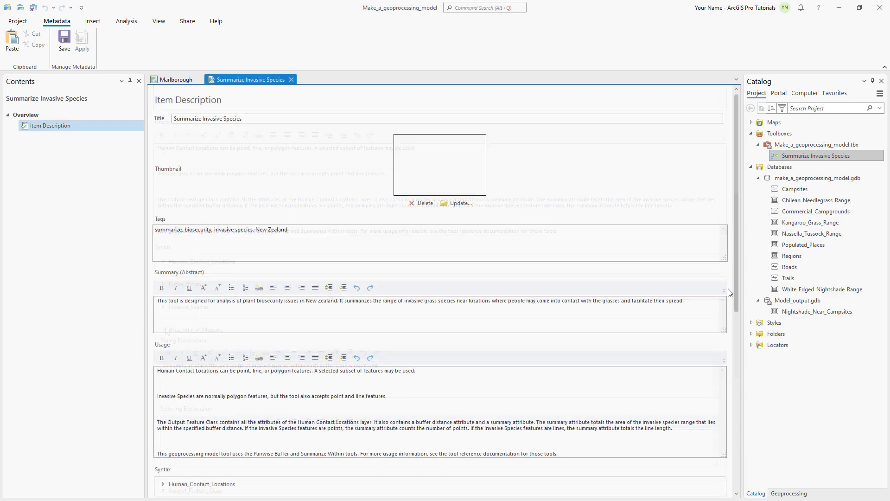
pyautogui.click(66, 48)
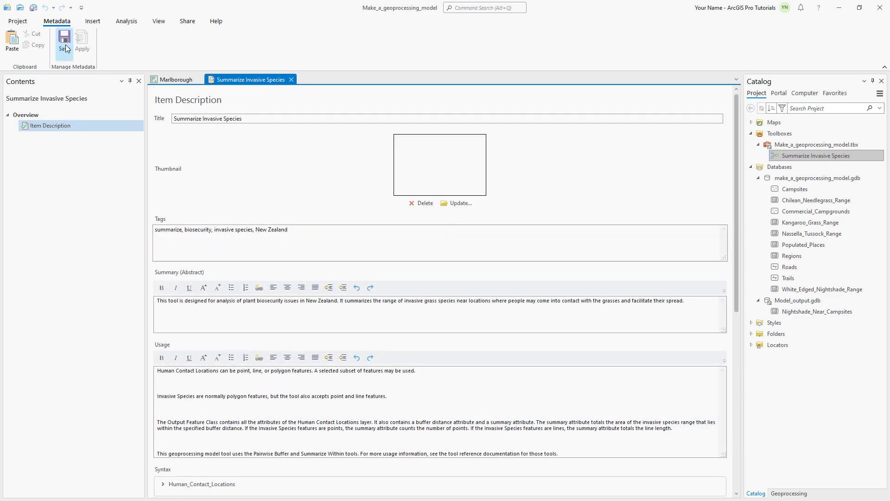
# Step: Reopen Summarize Invasive Species from Catalog to check its summary and parameter explanations as help popups
pyautogui.doubleClick(784, 155)
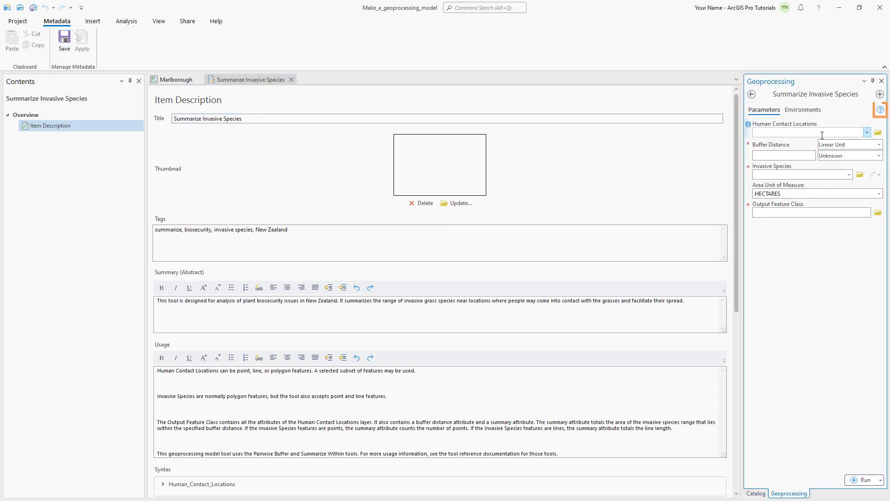
pyautogui.moveTo(881, 111)
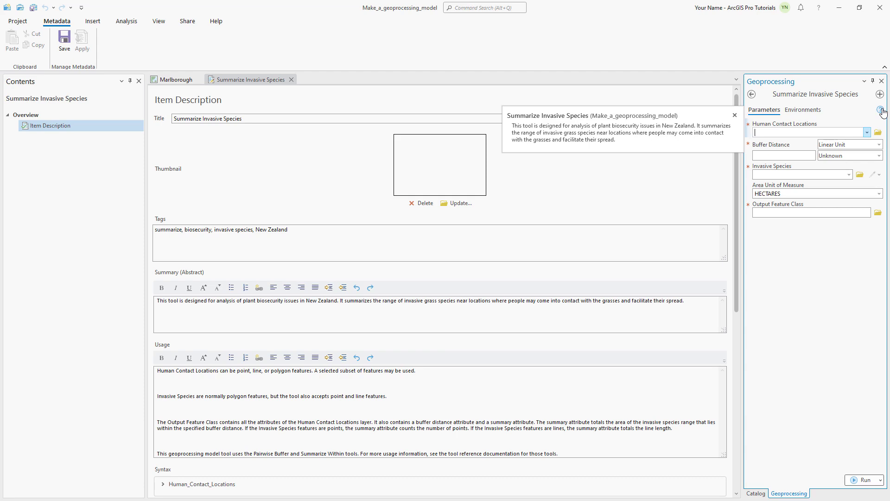
pyautogui.moveTo(750, 125)
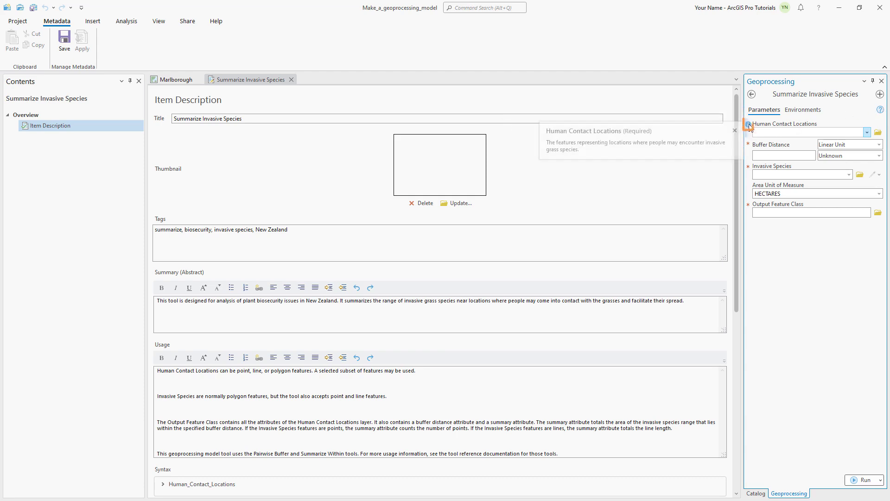
pyautogui.moveTo(750, 148)
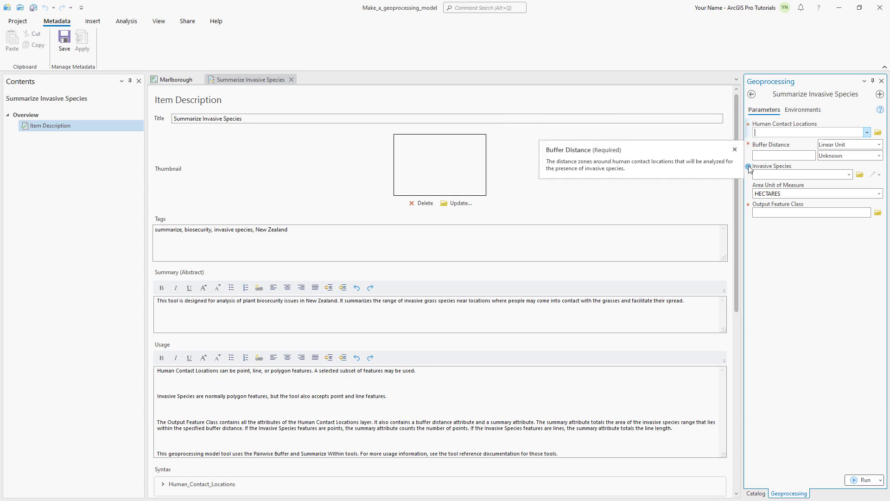
pyautogui.moveTo(749, 207)
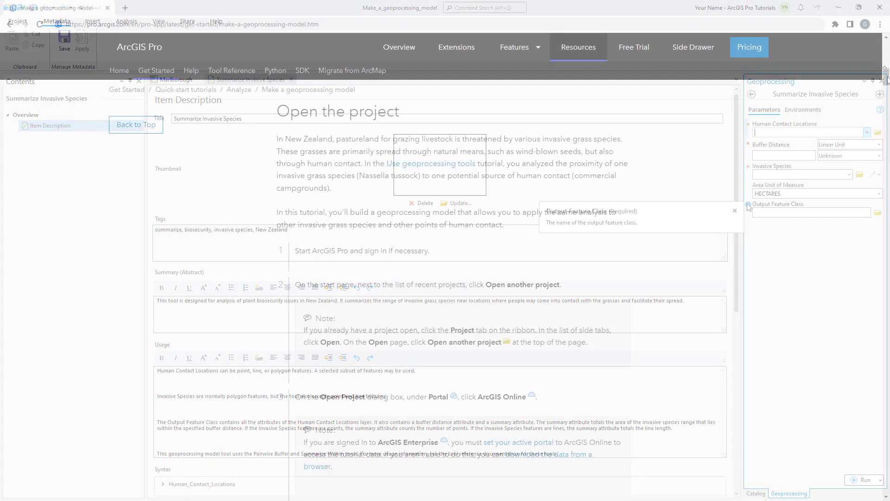